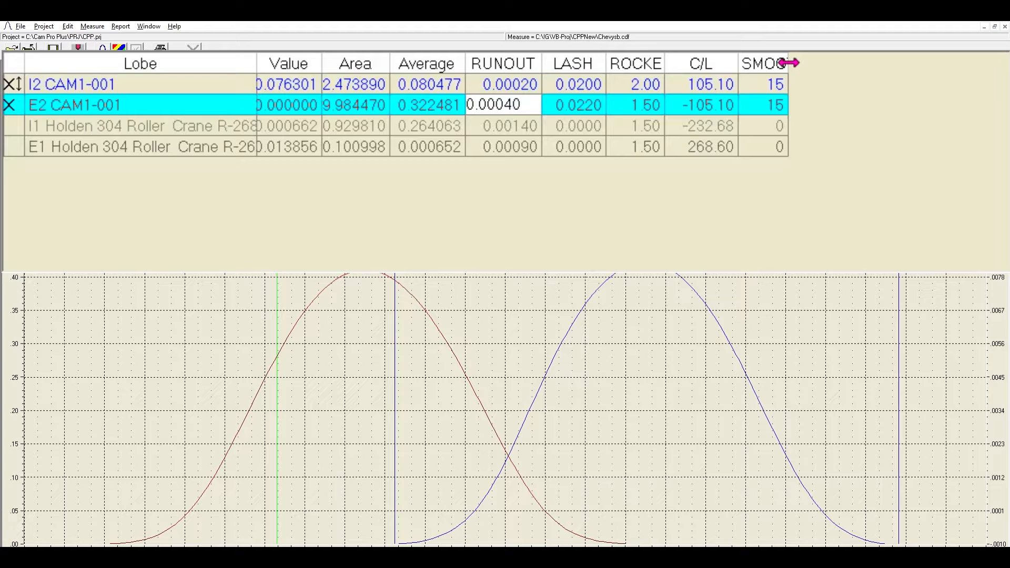
Widen the Lobe, Value, Area, Average, RUNOUT, ROCKER and SMOOTH columns of the lobe list so their contents fit.
left_click_drag(788, 63, 819, 63)
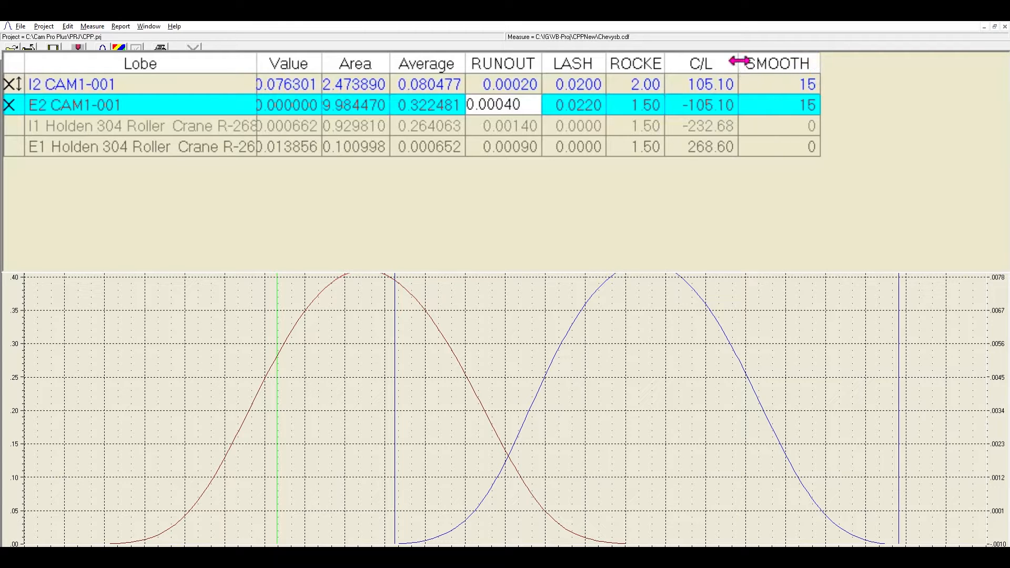
left_click_drag(665, 62, 683, 62)
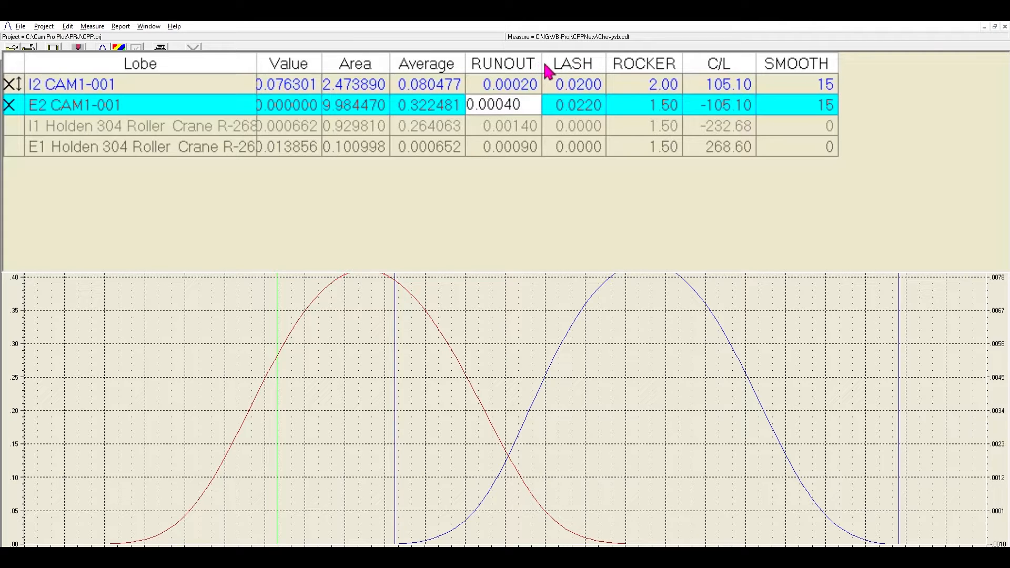
left_click_drag(541, 63, 567, 63)
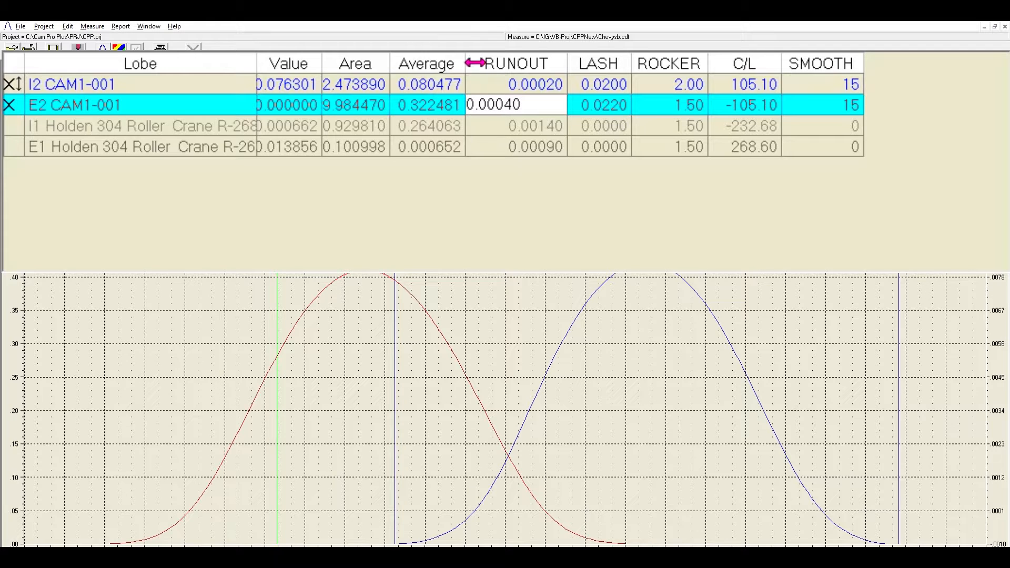
left_click_drag(474, 63, 491, 63)
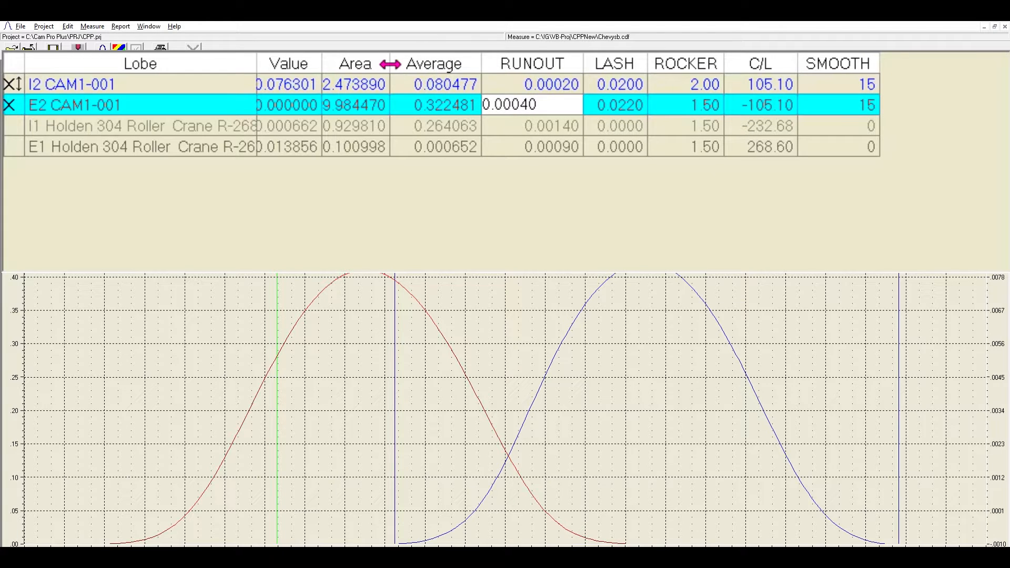
left_click_drag(390, 64, 427, 63)
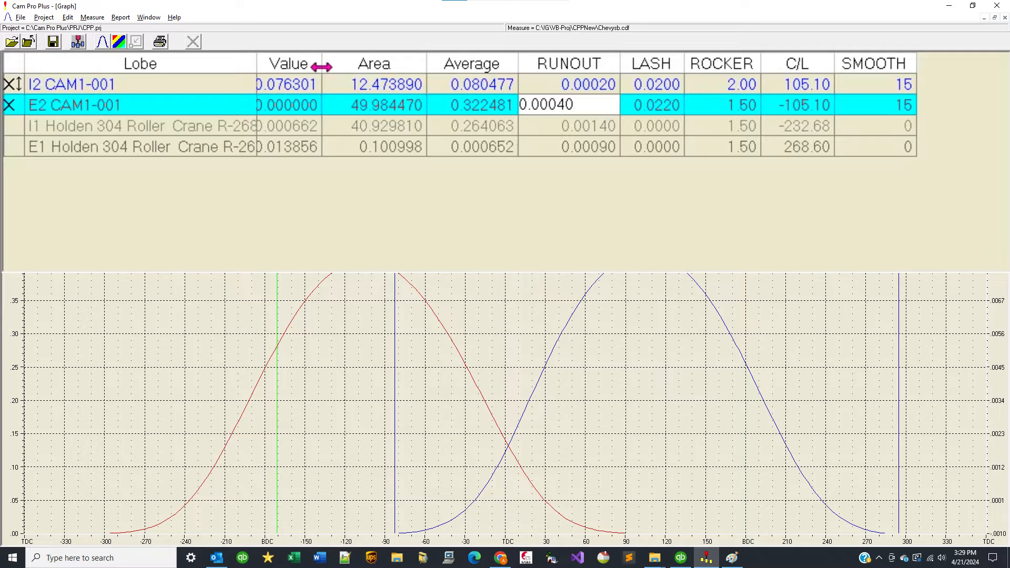
left_click_drag(321, 66, 360, 66)
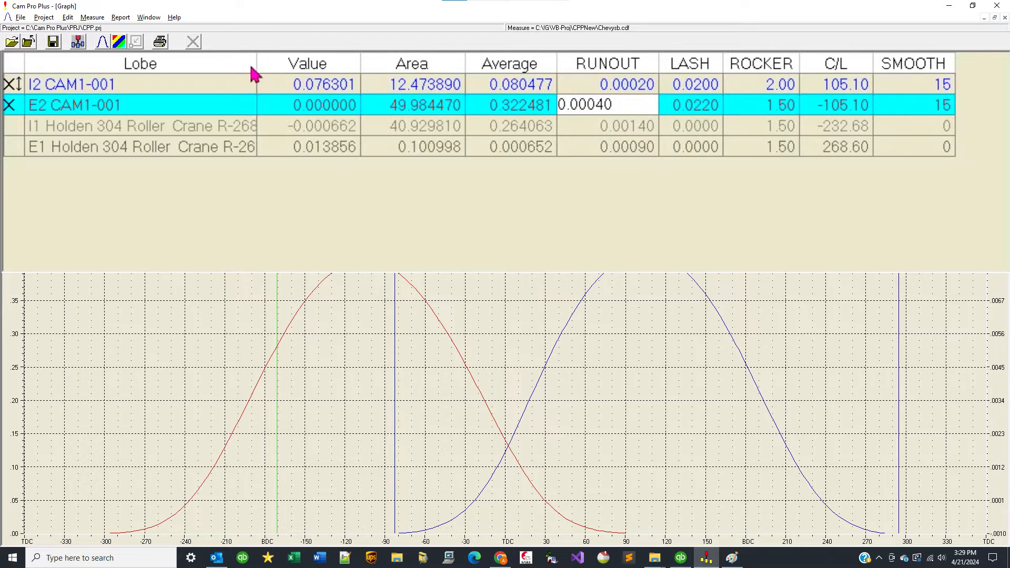
left_click_drag(258, 63, 278, 64)
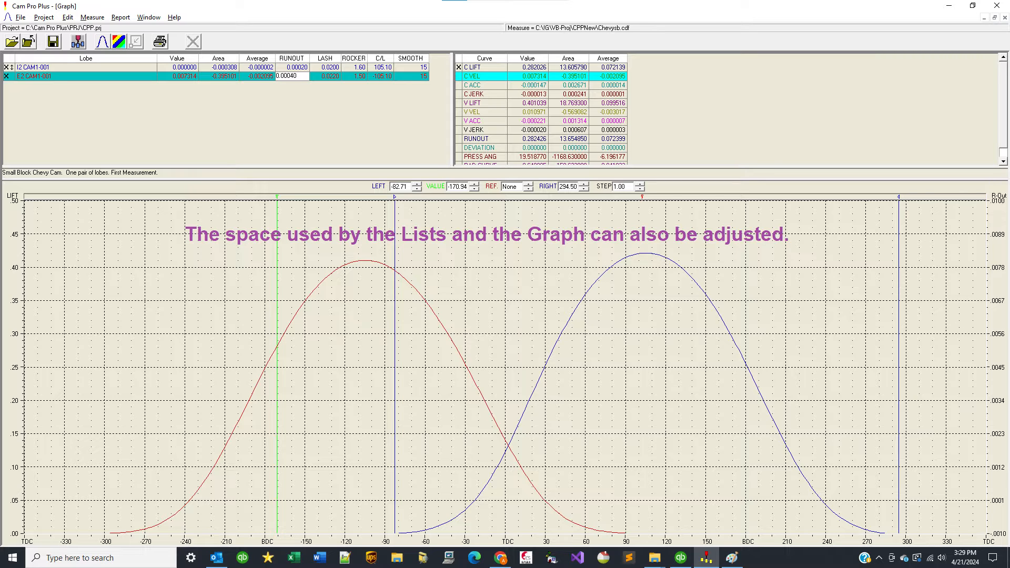
Resize the lobe list, curve list, comment area and graph so the curve list shows every curve down to RAD CURVE.
left_click_drag(453, 125, 487, 125)
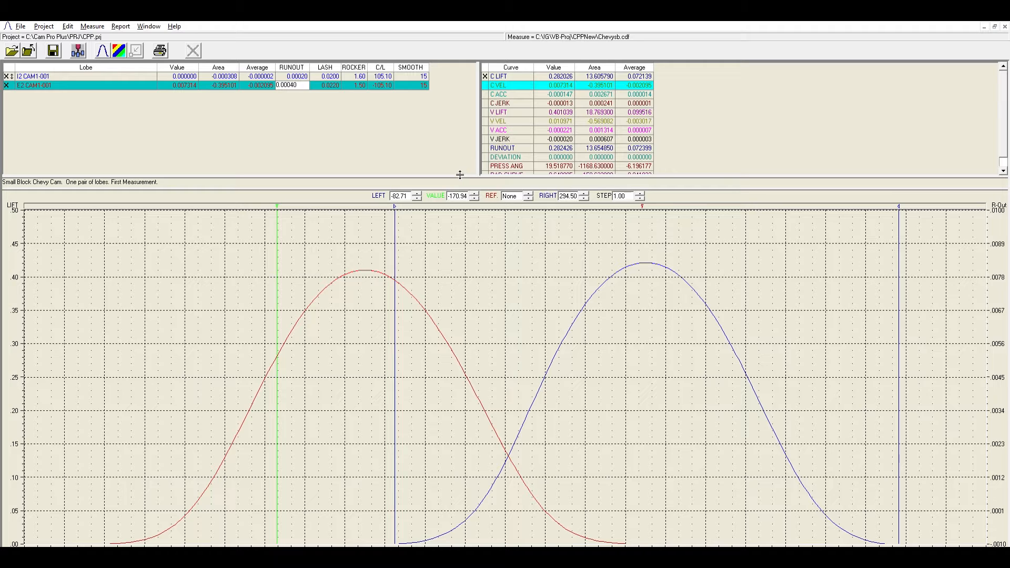
left_click_drag(462, 185, 464, 234)
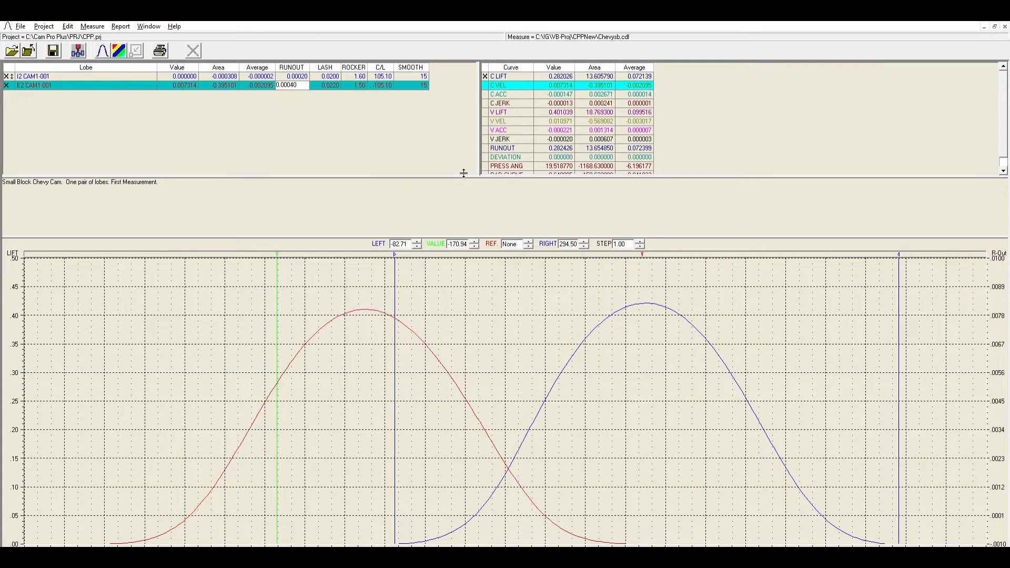
mouse_move(461, 176)
left_mouse_down()
mouse_move(464, 210)
mouse_move(463, 184)
left_mouse_up()
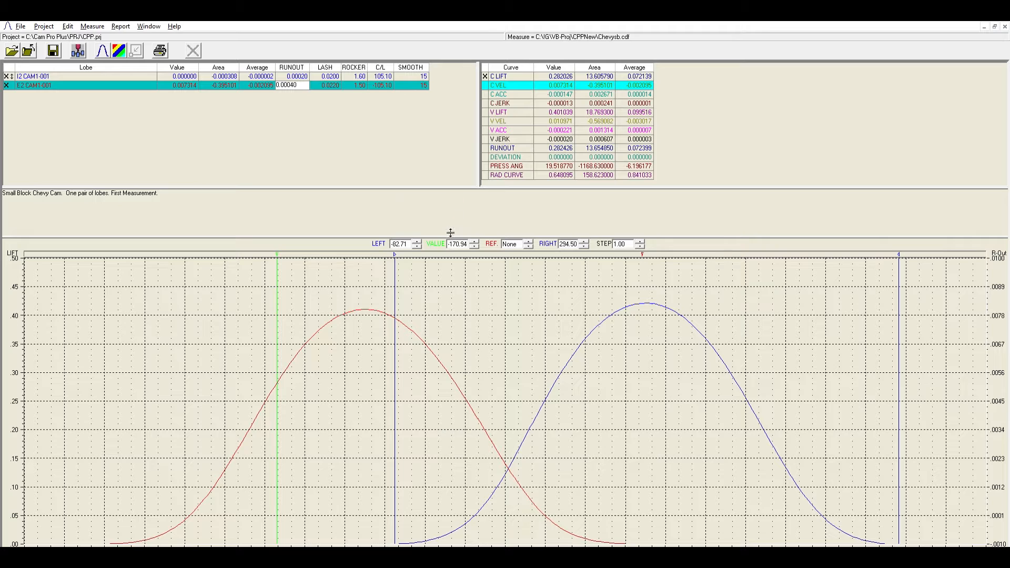
left_click_drag(451, 234, 453, 198)
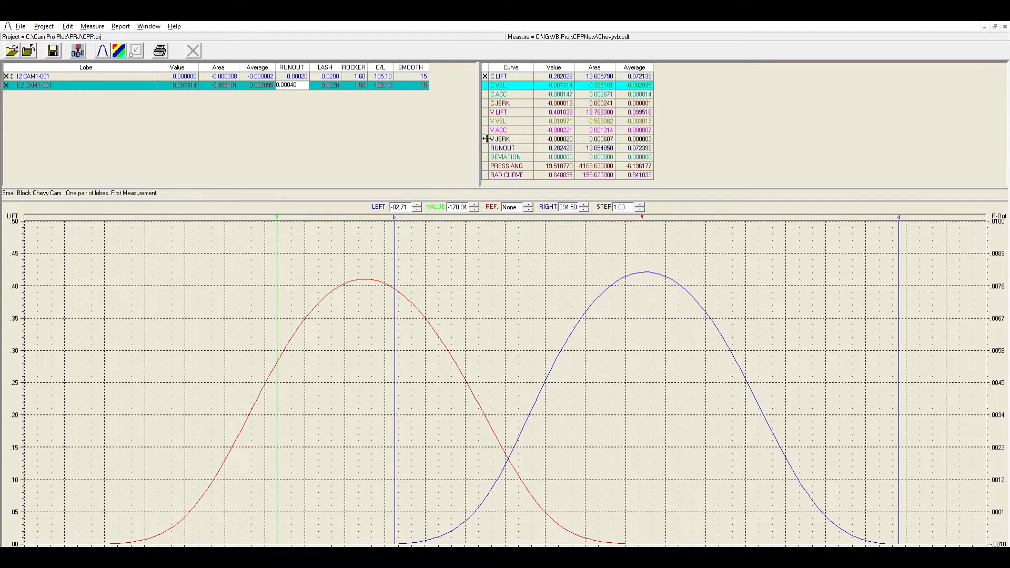
left_click_drag(478, 139, 466, 138)
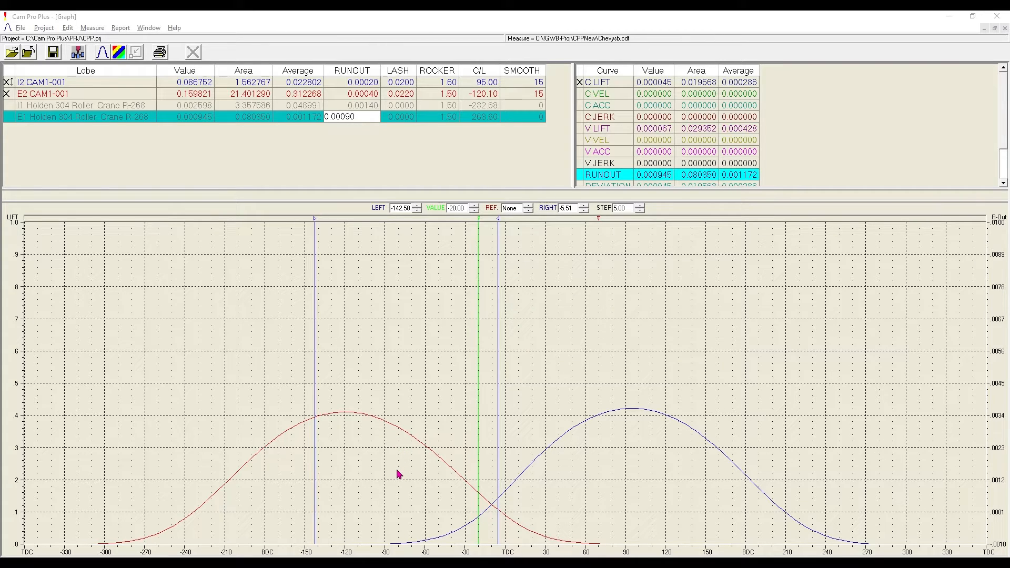
Zoom in twice on the crossing of the two lift curves and once on an empty graph area, restoring the full graph each time.
left_click_drag(399, 473, 590, 547)
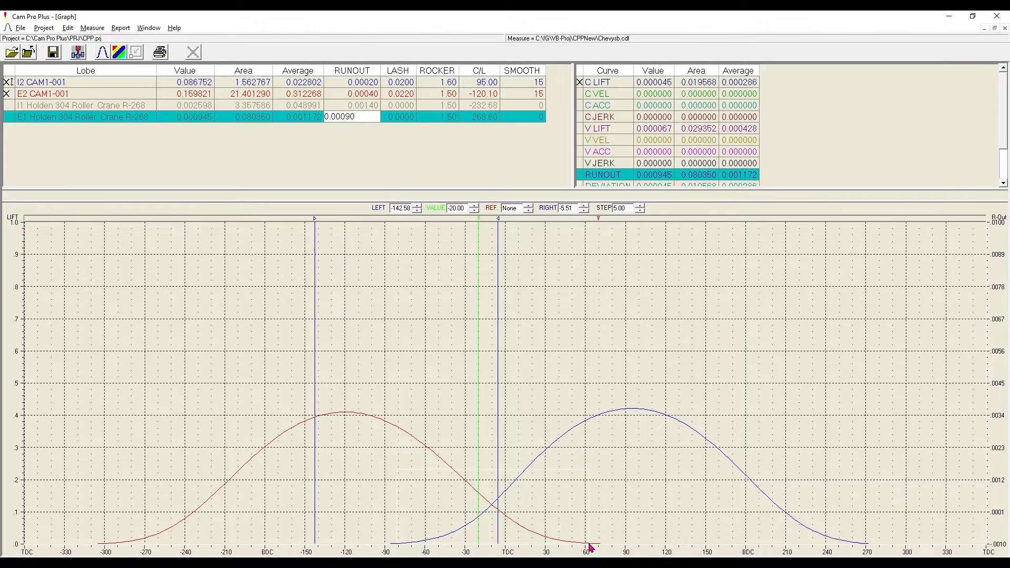
left_click_drag(590, 546, 590, 547)
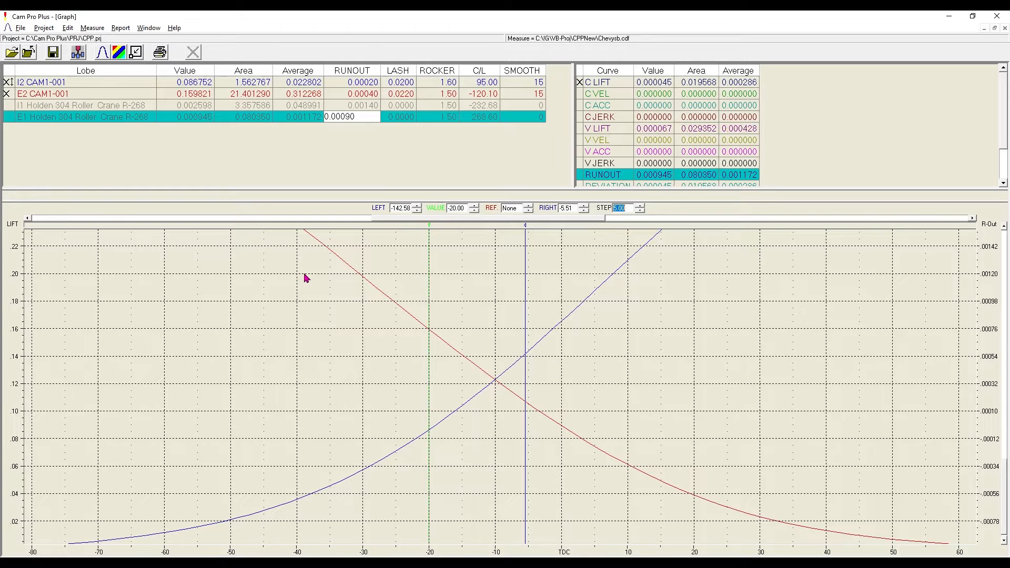
left_click(431, 327)
left_click(601, 453)
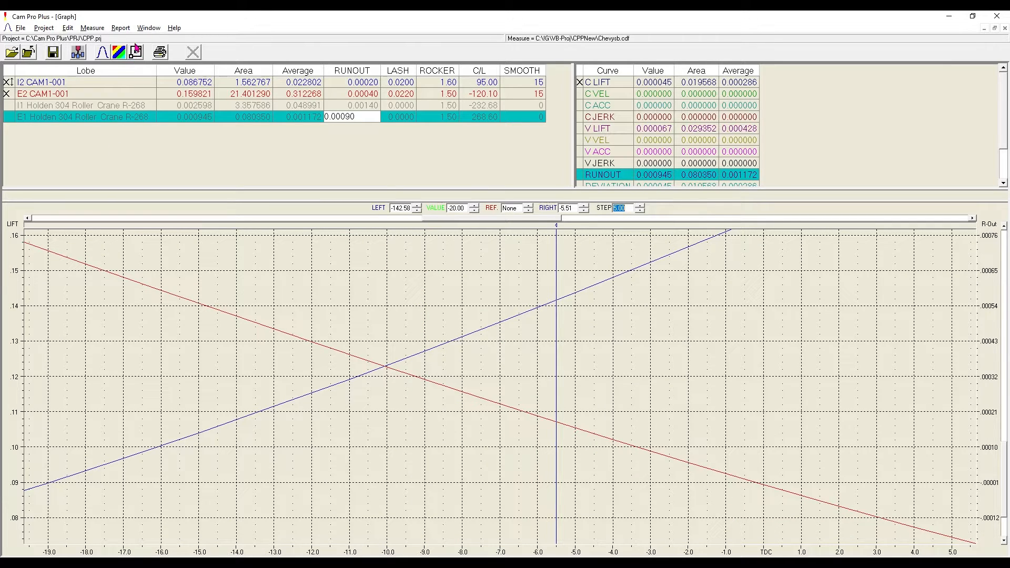
left_click(137, 53)
left_click(137, 54)
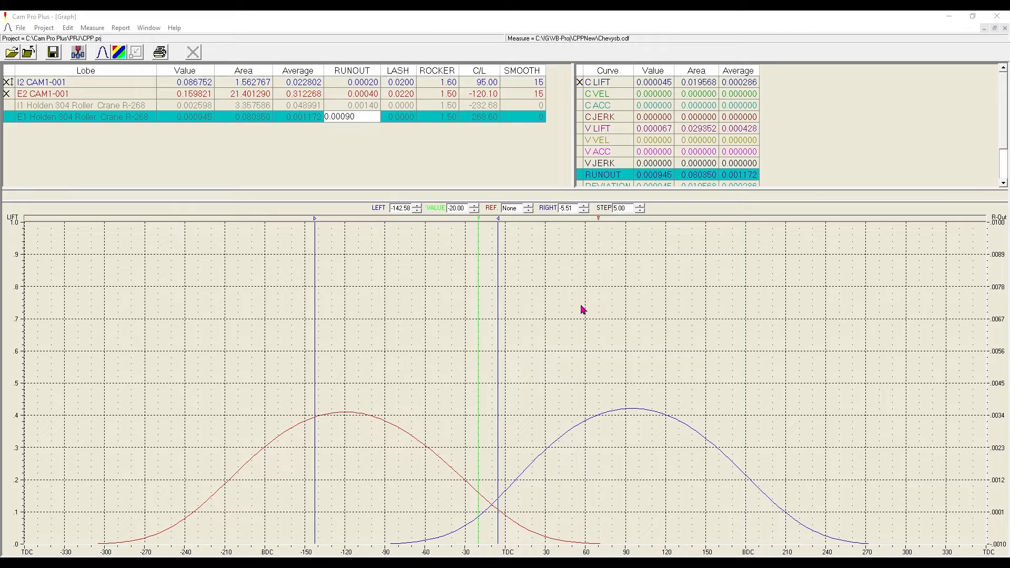
left_click_drag(565, 302, 657, 368)
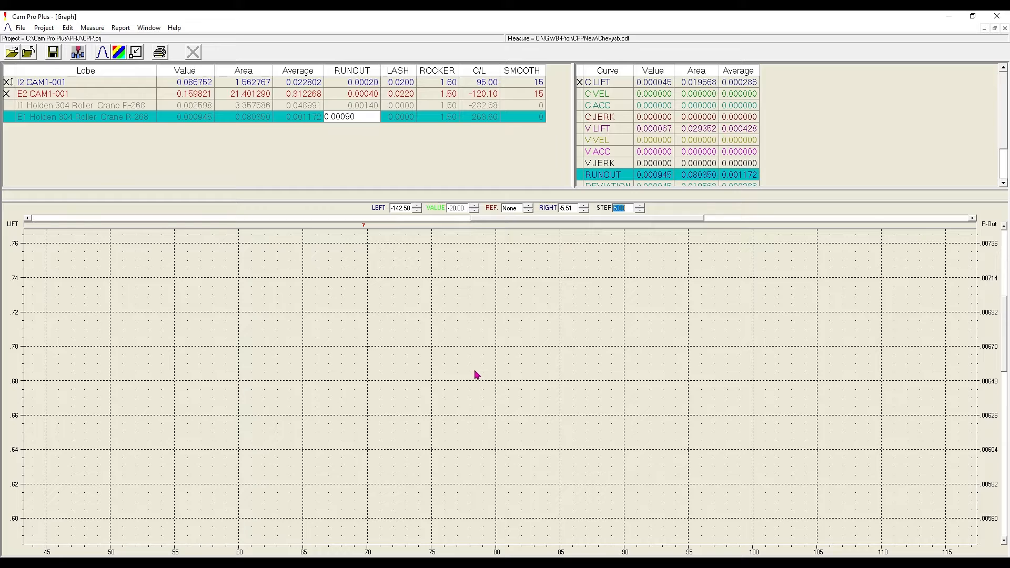
left_click(135, 53)
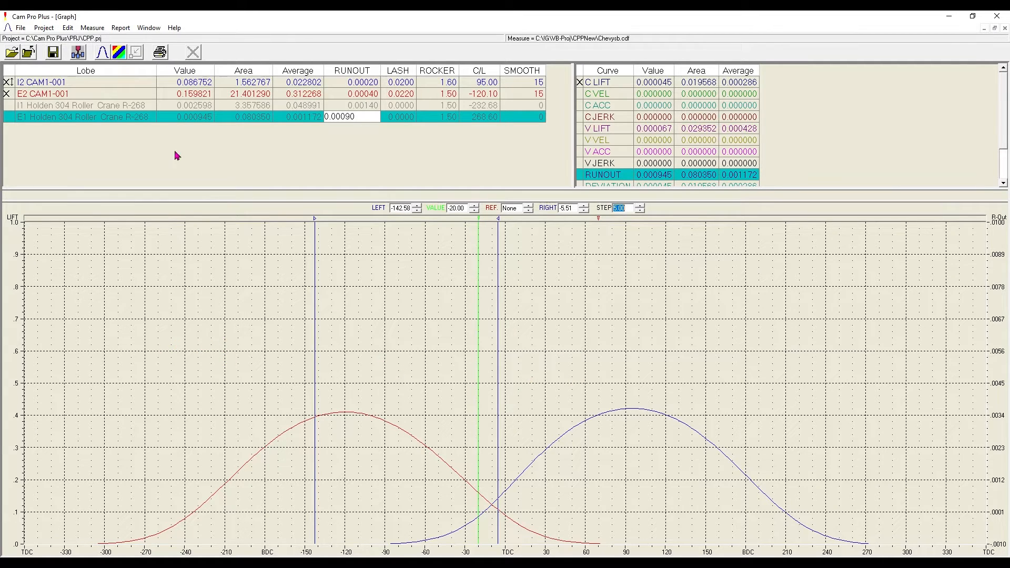
Hide the lobe and curve lists to enlarge the graph, and show them again.
left_click(147, 28)
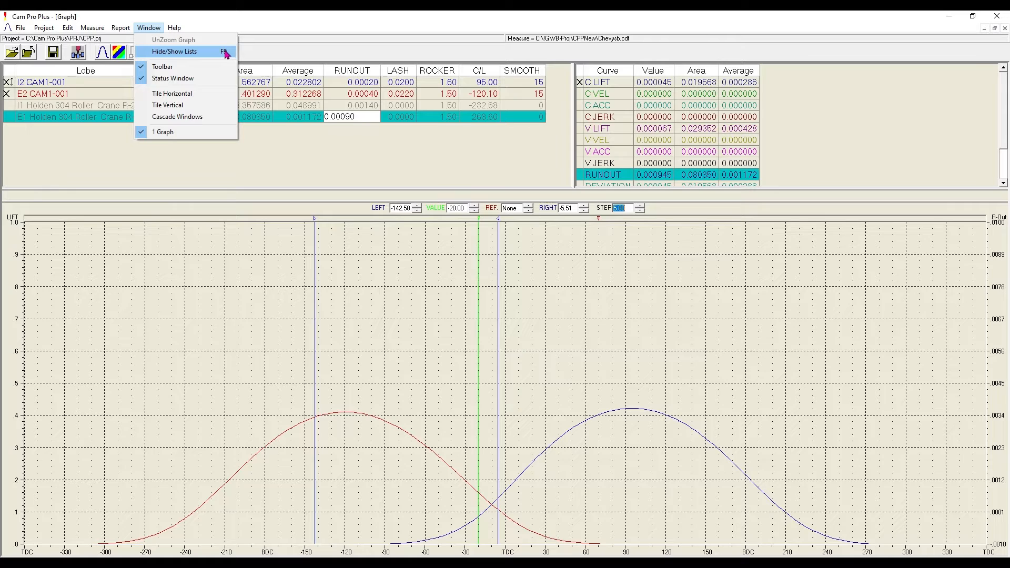
left_click(179, 55)
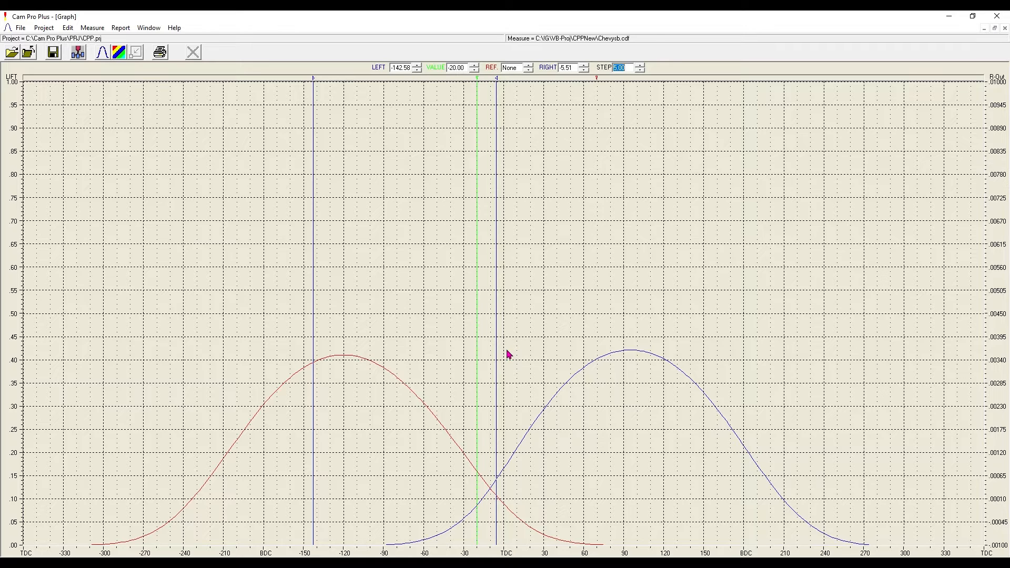
key("F9")
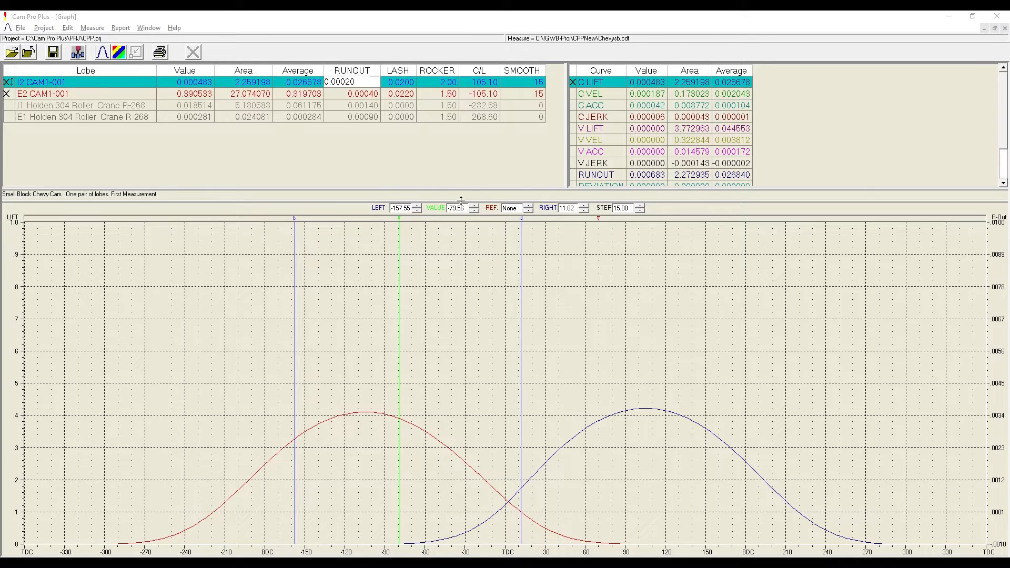
Move the green value cursor back and forth along the graph and set its position to exactly -75.
left_click(399, 218)
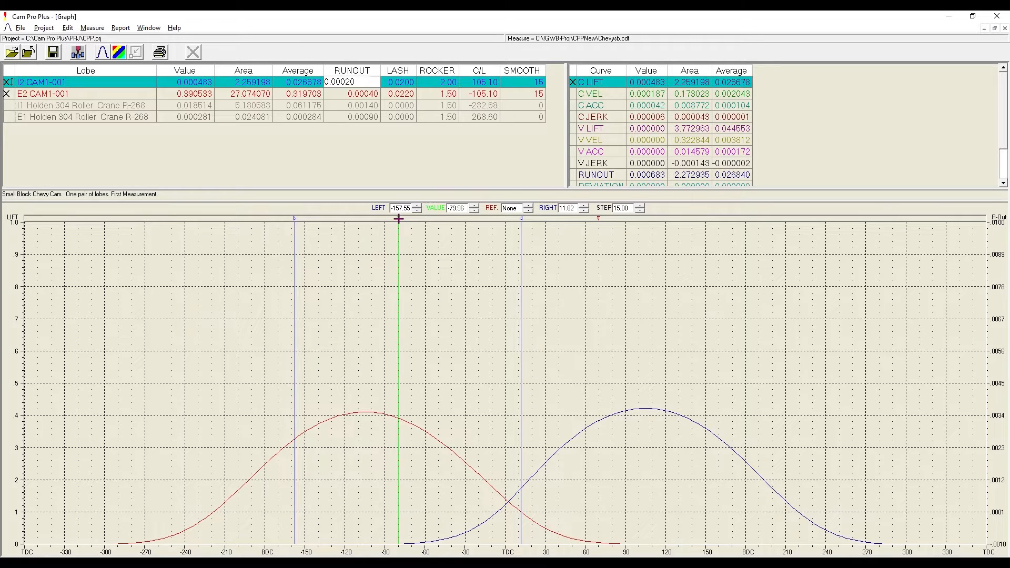
left_click_drag(398, 218, 446, 216)
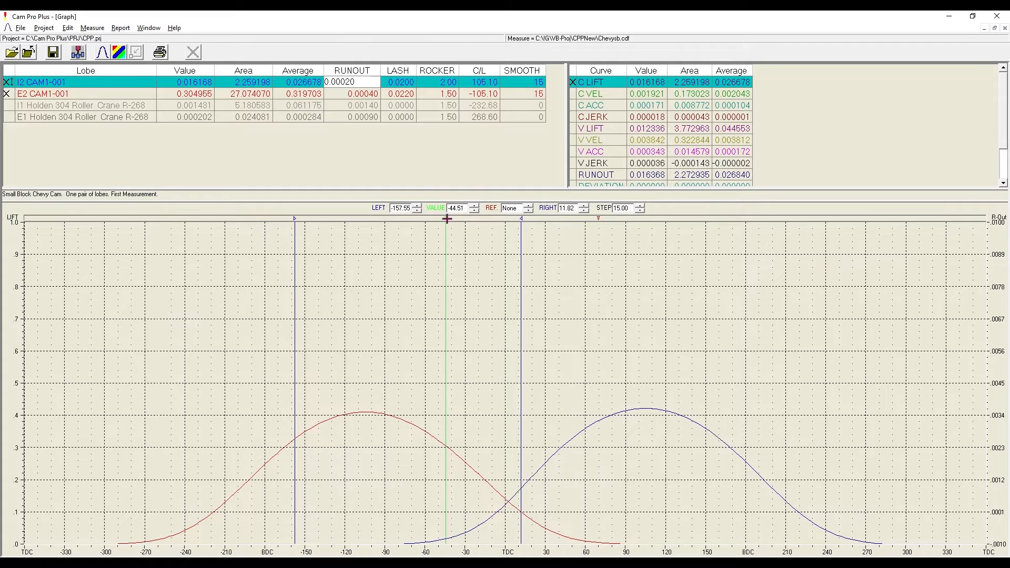
left_click_drag(446, 219, 416, 219)
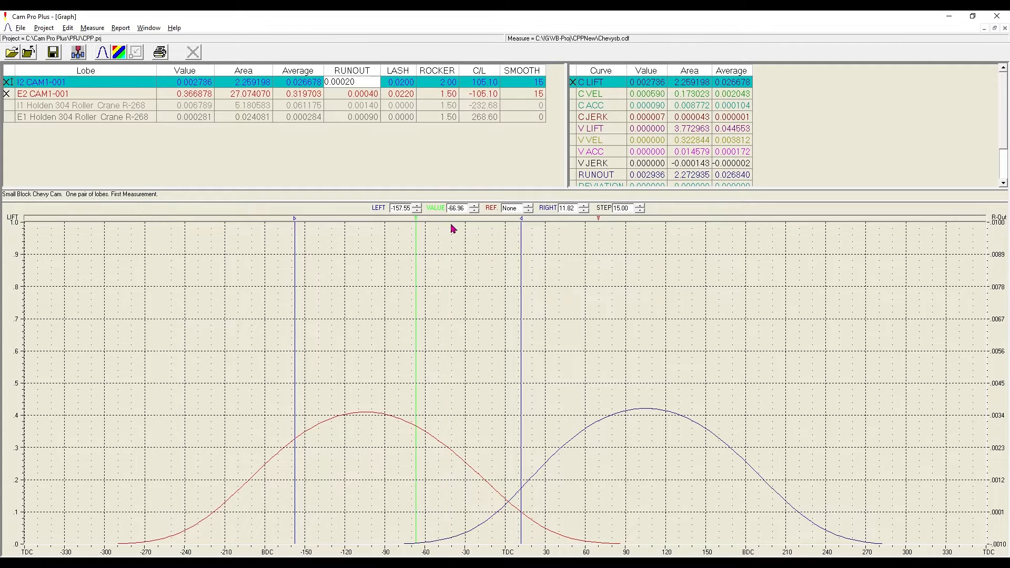
double_click(465, 207)
type("-75")
key("Tab")
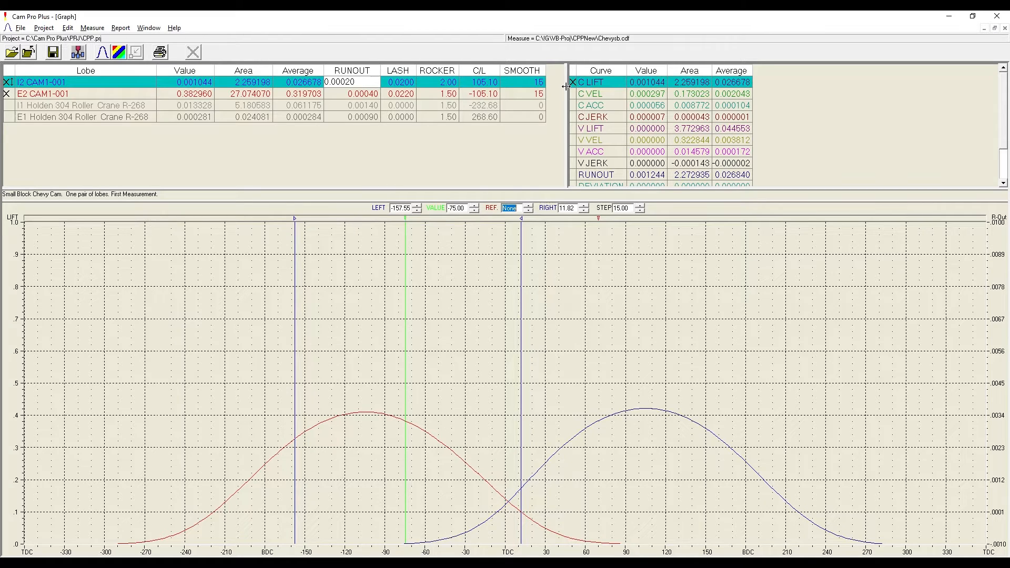
Select the V LIFT curve for the lobe list's values and the E2 CAM1-001 lobe for the curve list's values.
left_click(601, 131)
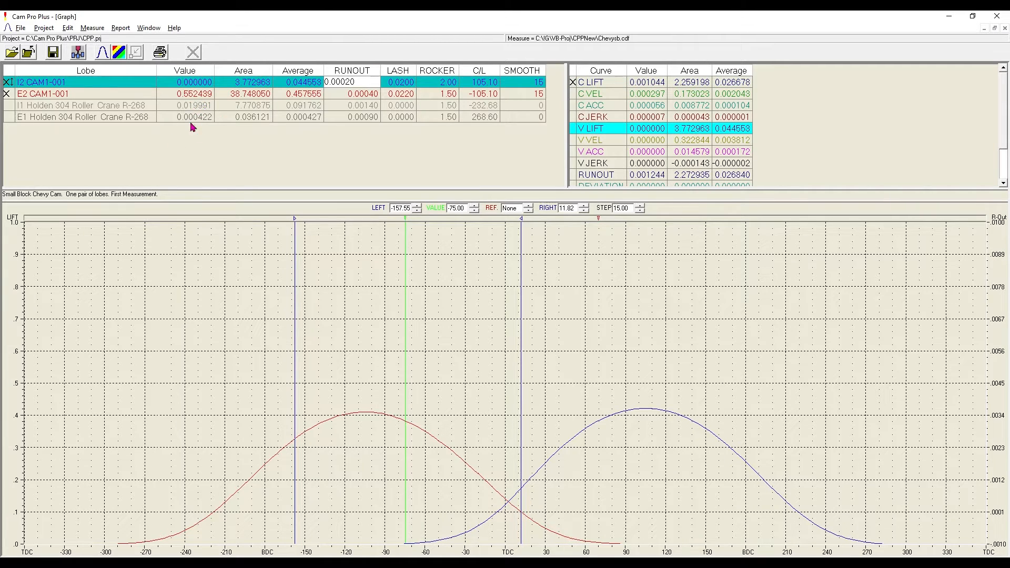
left_click(130, 95)
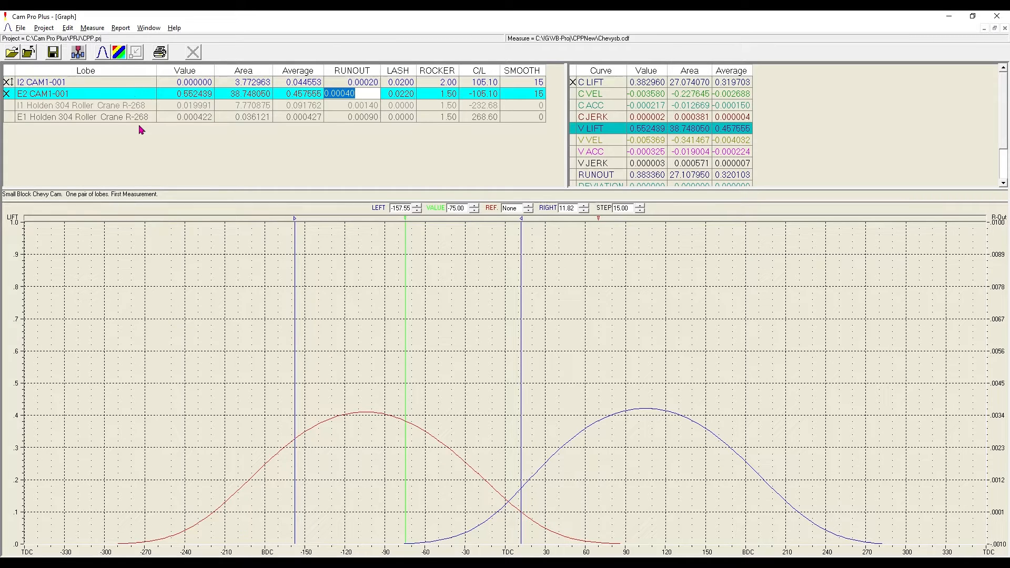
Move the graph's left limit cursor to about -142.58 and the right limit cursor to about -5.51.
left_click(292, 219)
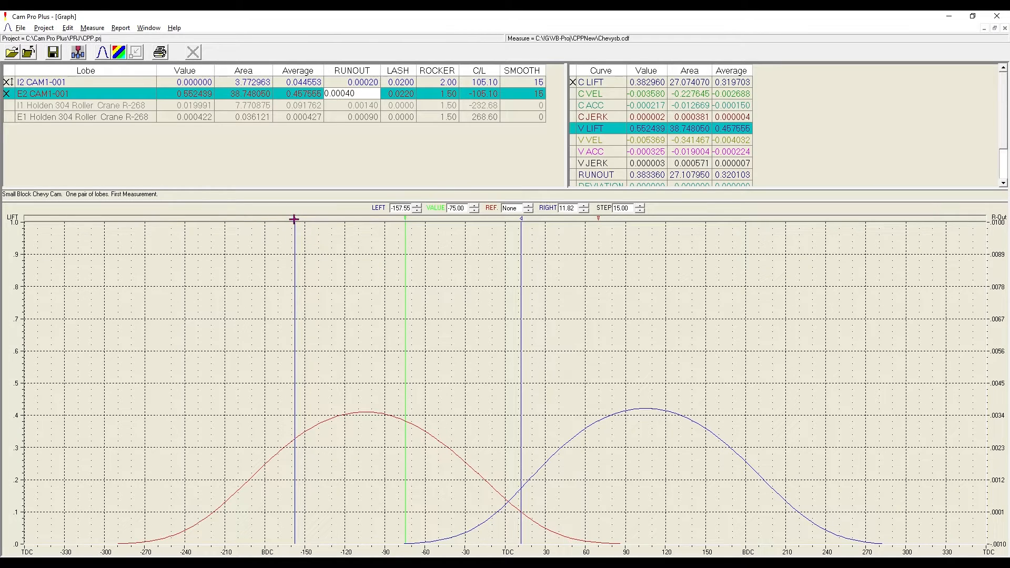
left_click_drag(294, 219, 314, 219)
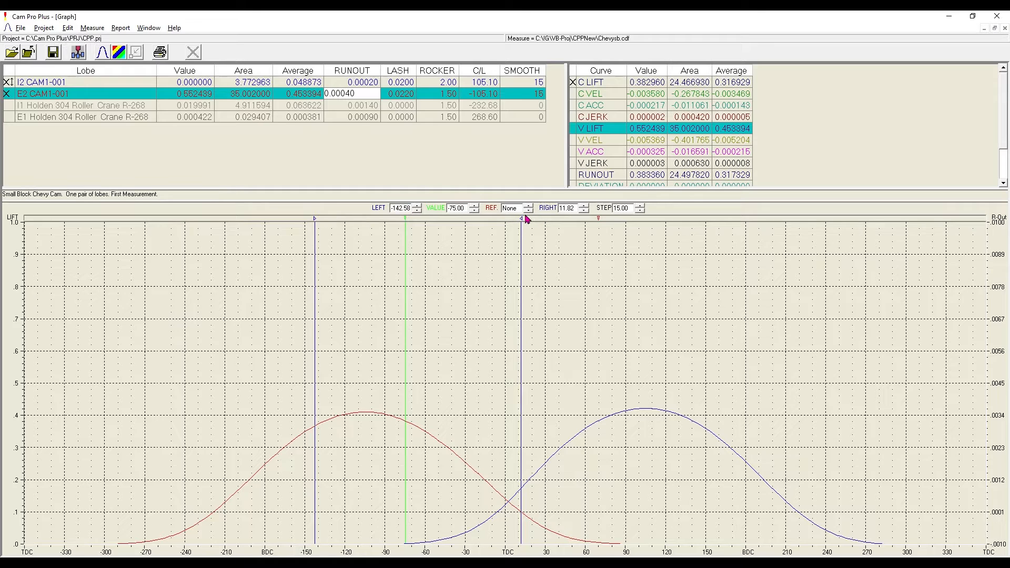
left_click_drag(521, 218, 498, 219)
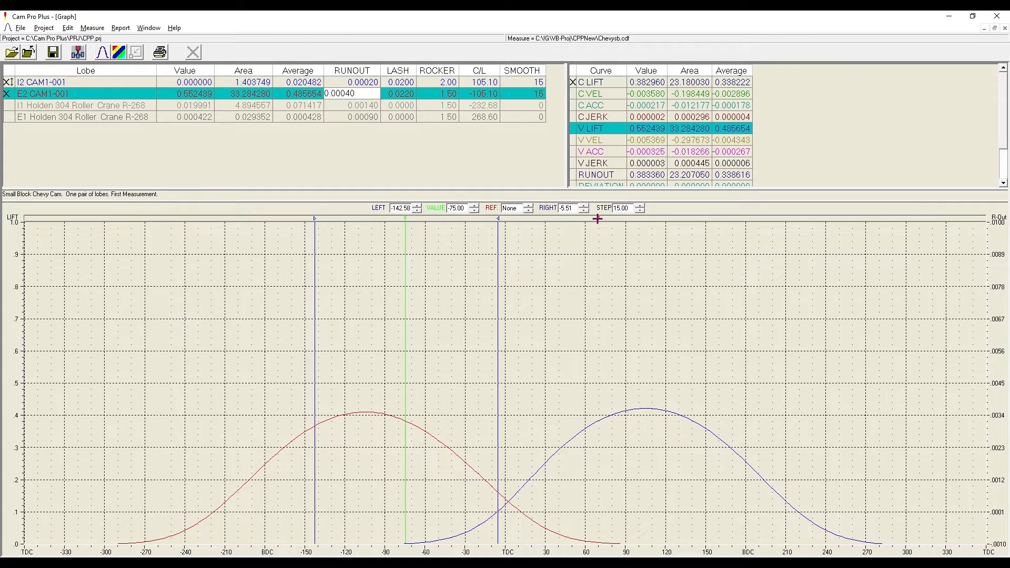
Turn on the red reference cursor at about 69.72 and turn it off again.
left_click(598, 218)
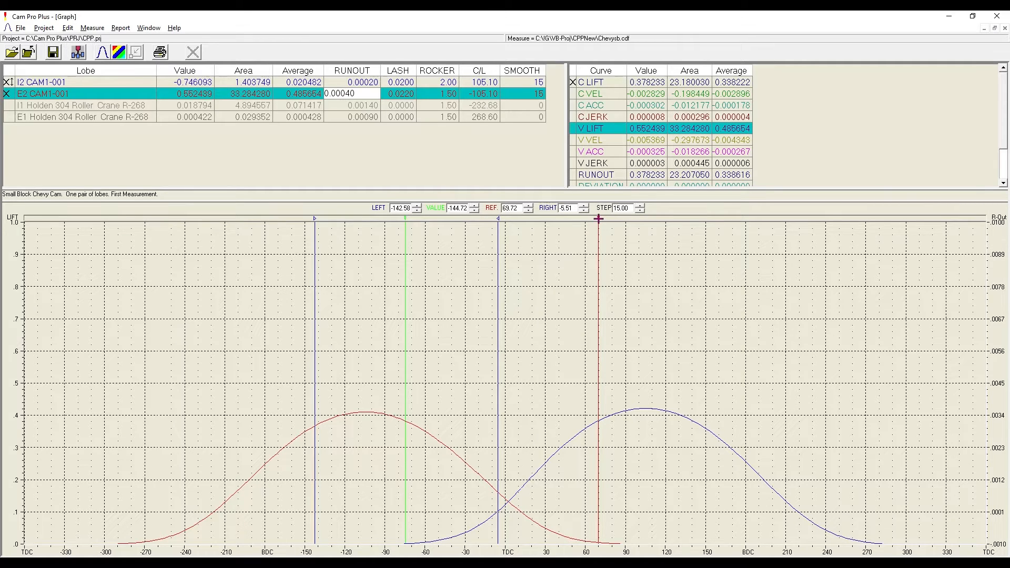
double_click(598, 218)
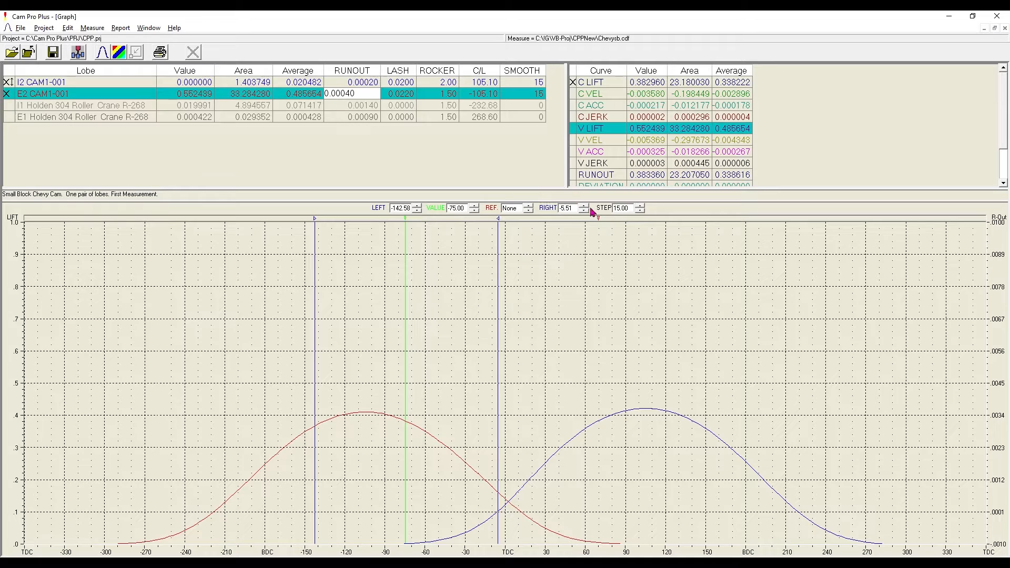
Move the left limit cursor down by two 15-degree increments and return it by the same amount.
left_click(417, 211)
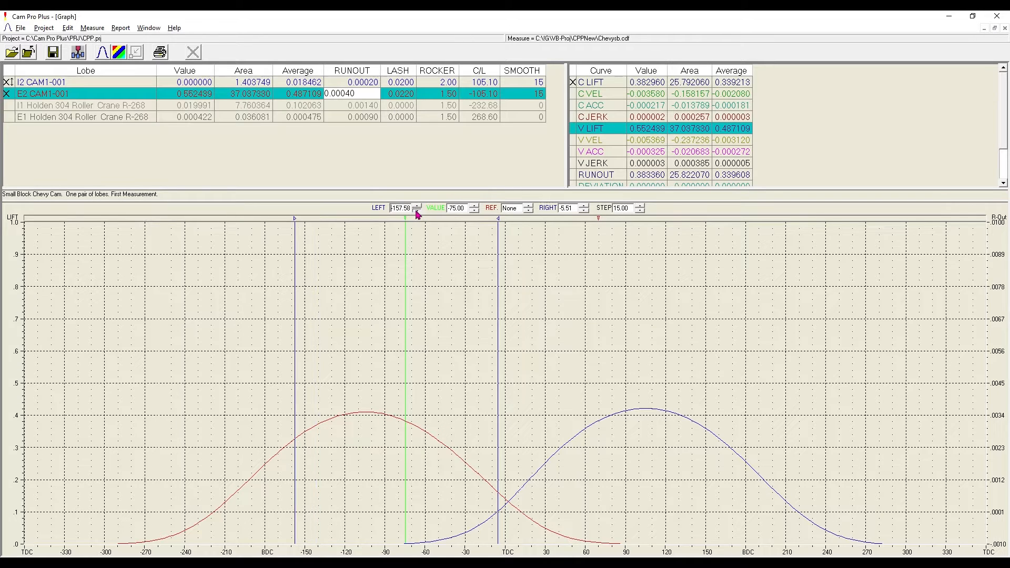
left_click(417, 212)
left_click(417, 207)
left_click(417, 207)
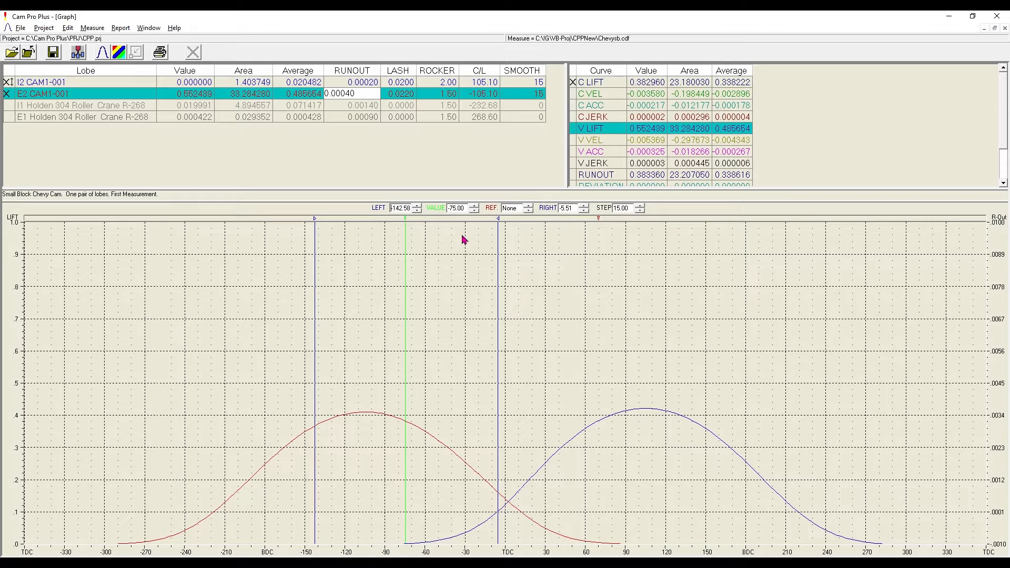
Advance the value cursor by two 15-degree increments to -45.
left_click(475, 206)
left_click(475, 207)
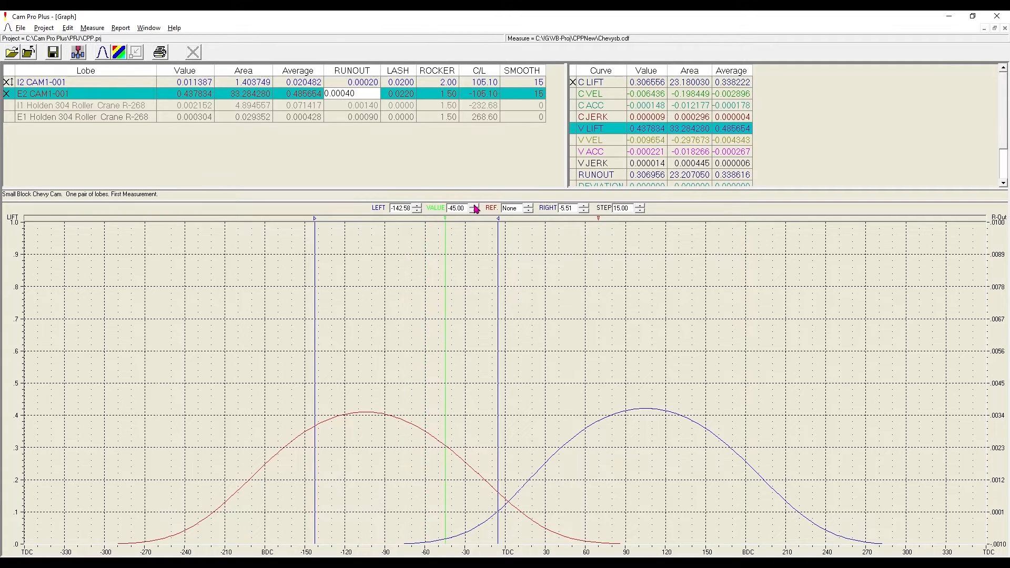
Advance the value cursor in 15-degree increments to 15.
left_click(475, 207)
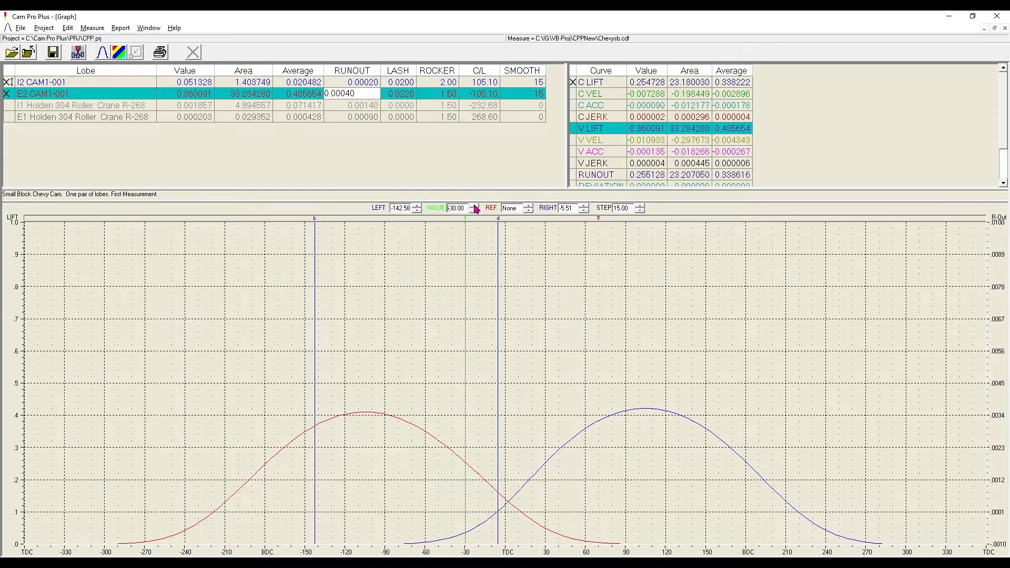
left_click(475, 207)
left_click(476, 206)
left_click(475, 207)
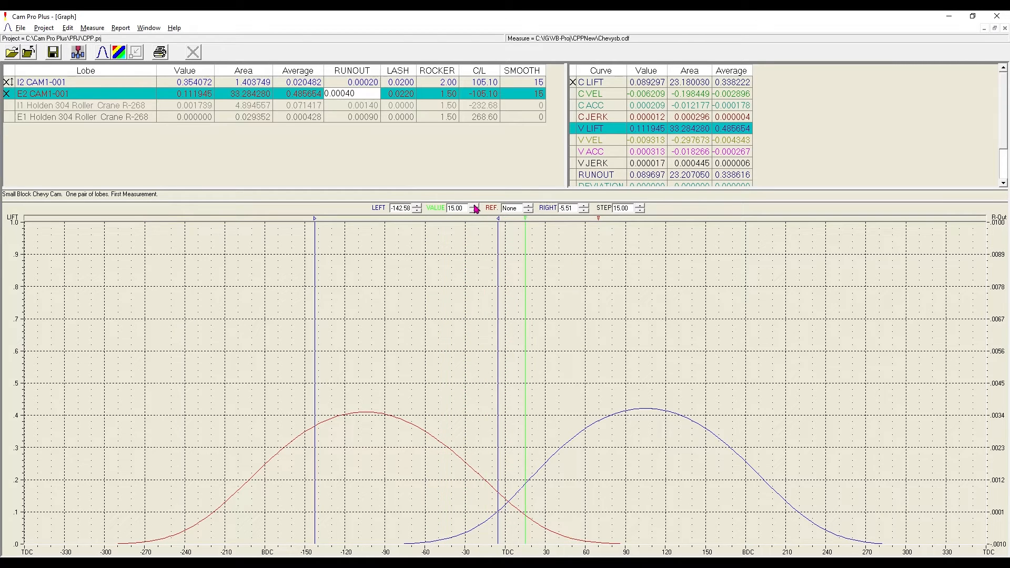
Reduce the cursor step to 5 degrees and move the value cursor down to -20.
left_click(639, 210)
left_click(474, 210)
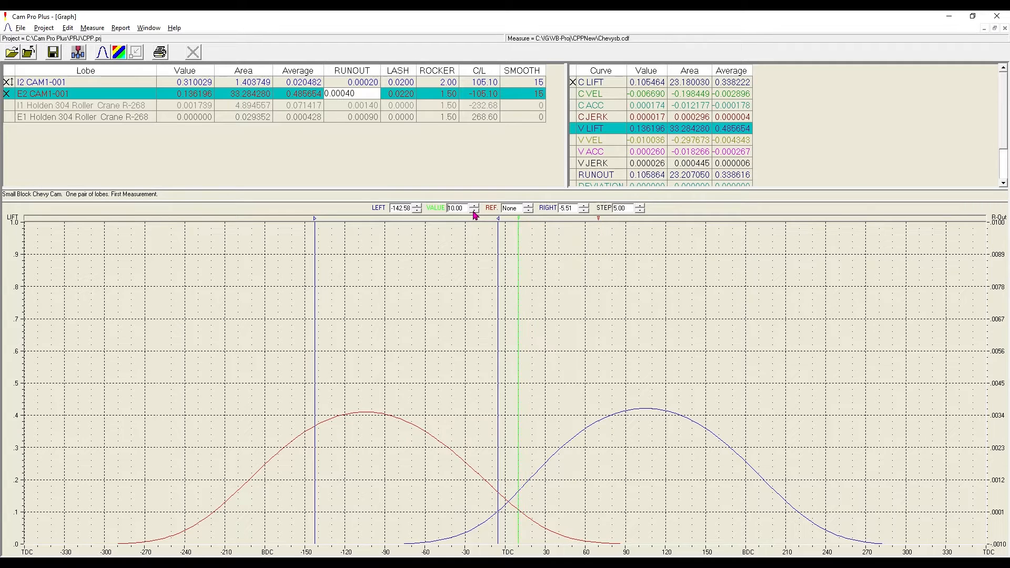
left_click(474, 211)
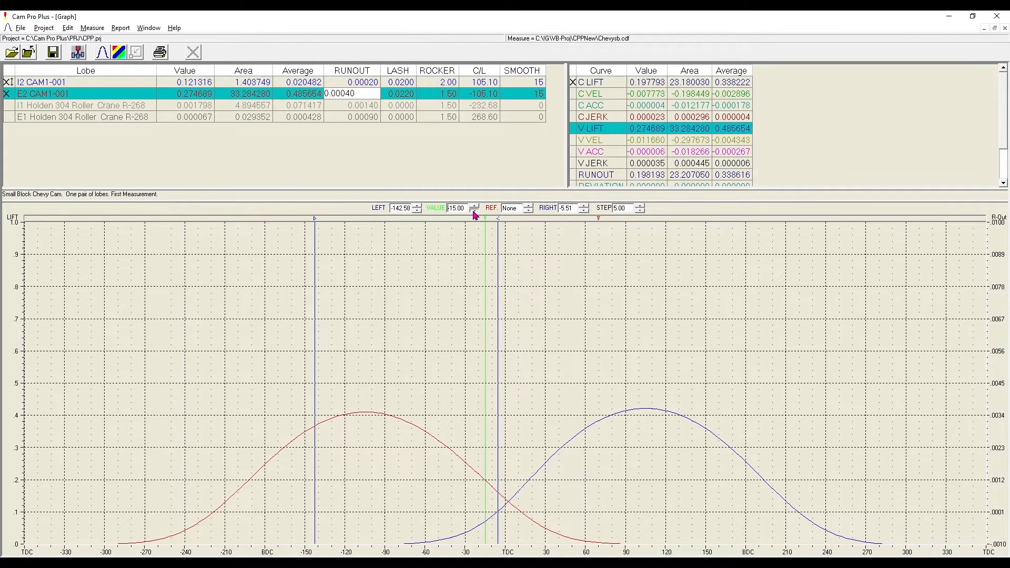
left_click(474, 210)
left_click(507, 161)
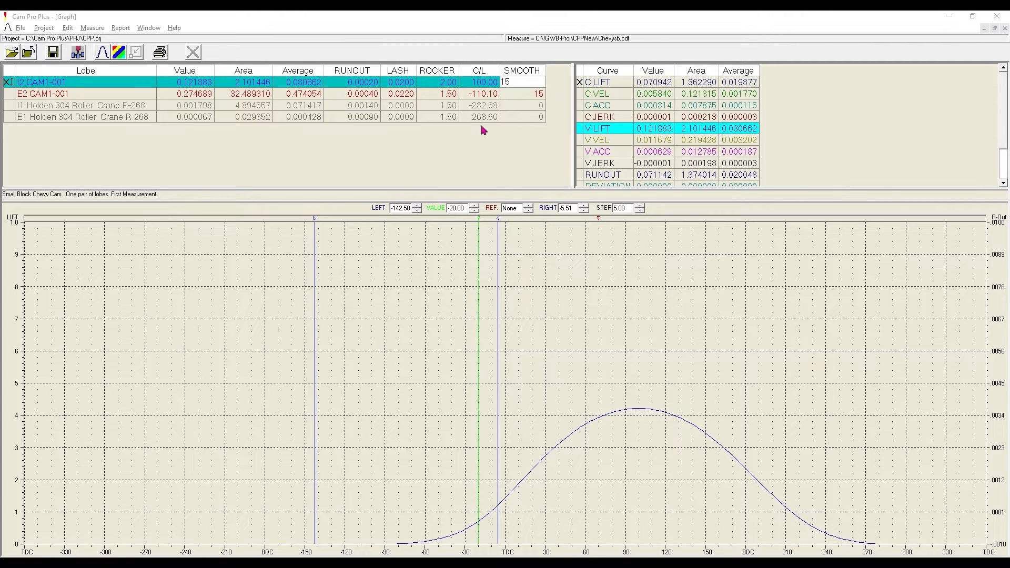
Show the V LIFT curve and set the rocker ratio of lobe I2 CAM1-001 to 1.6.
left_click(605, 132)
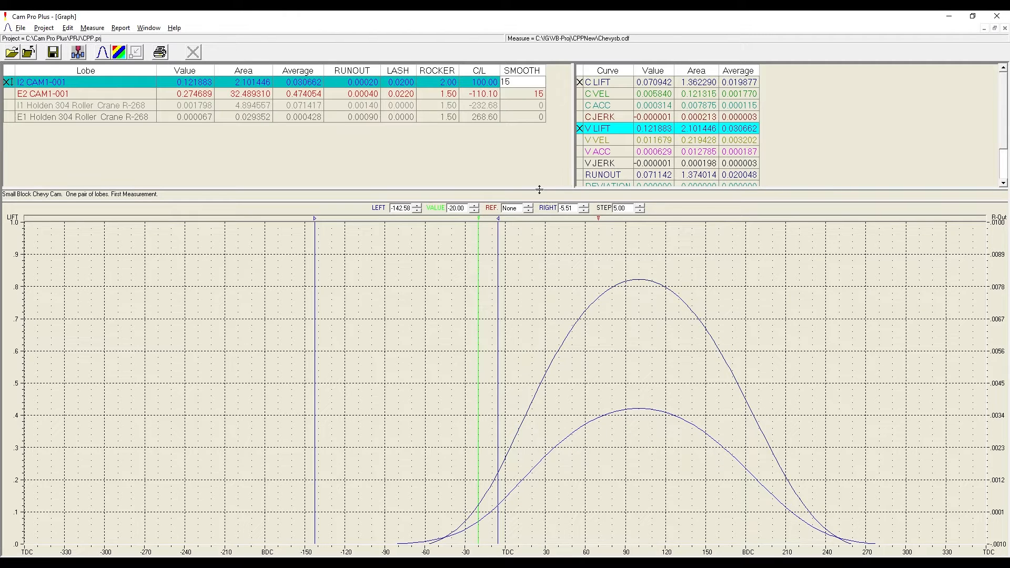
left_click(432, 82)
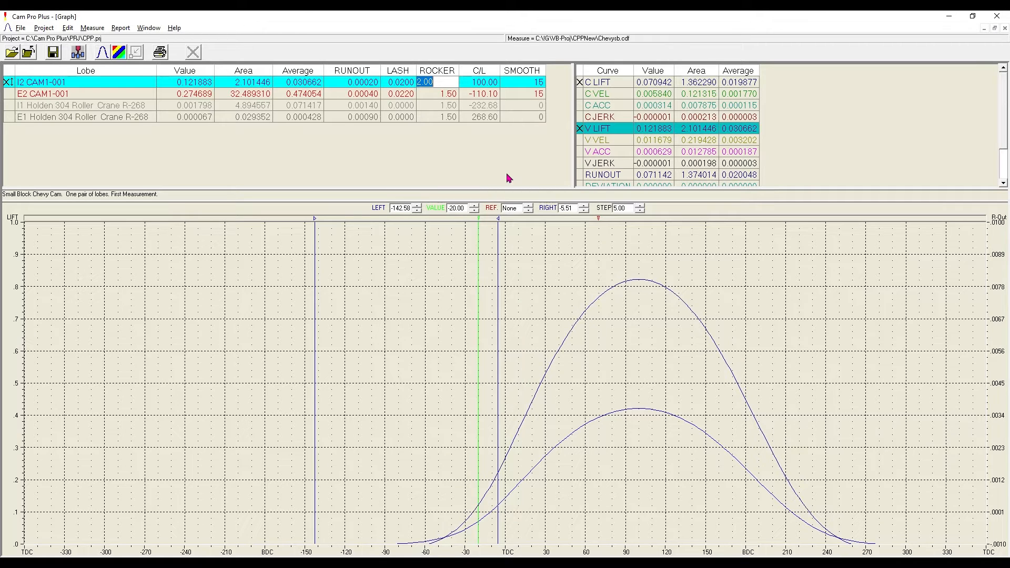
type("1.6")
key("Tab")
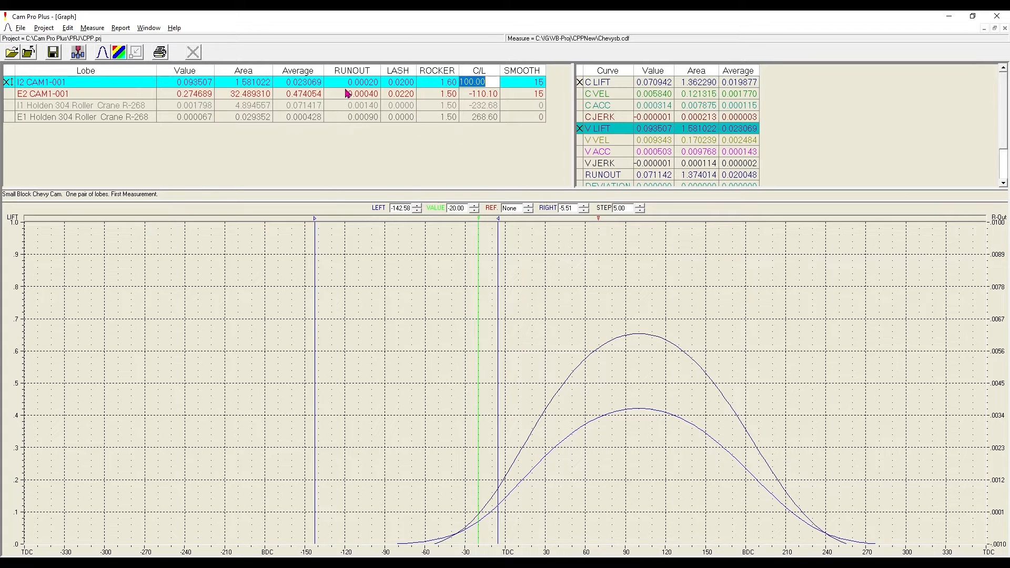
Set the valve lash of lobe I2 CAM1-001 to 0.12.
left_click(389, 82)
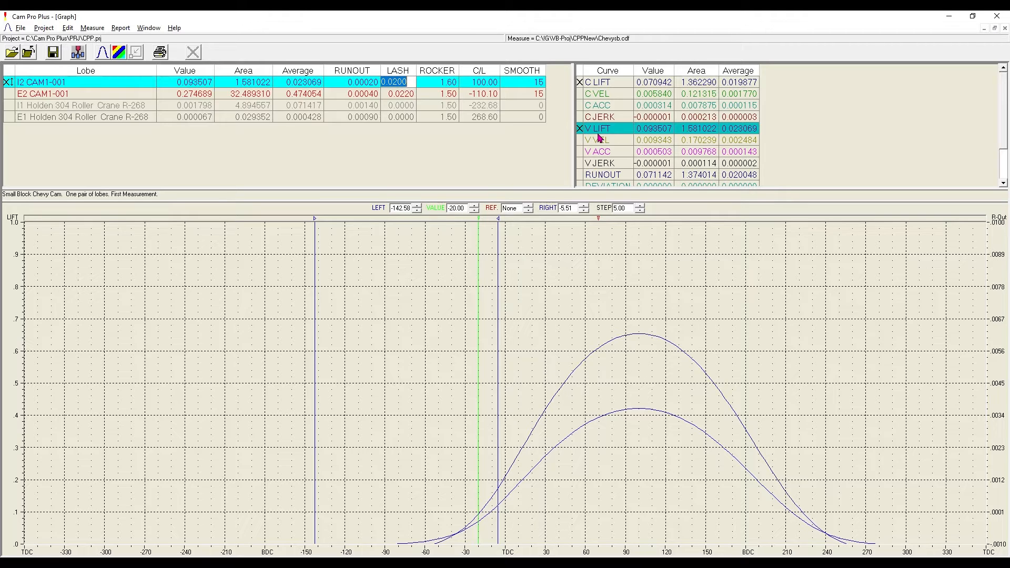
type(".12")
key("Tab")
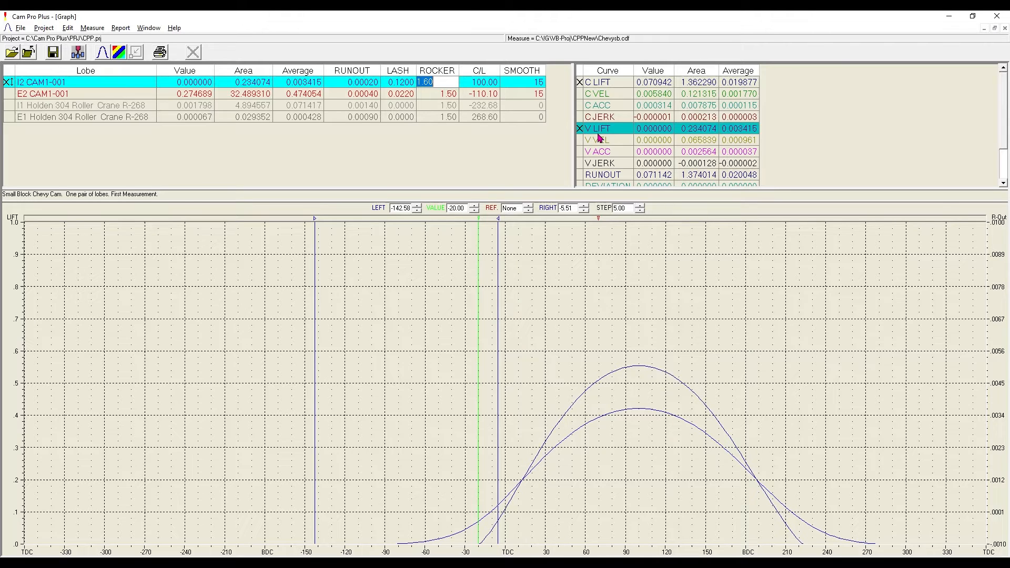
Set the lash of lobe I2 CAM1-001 back to 0.02 and its centerline to 105.
key("shift+Tab")
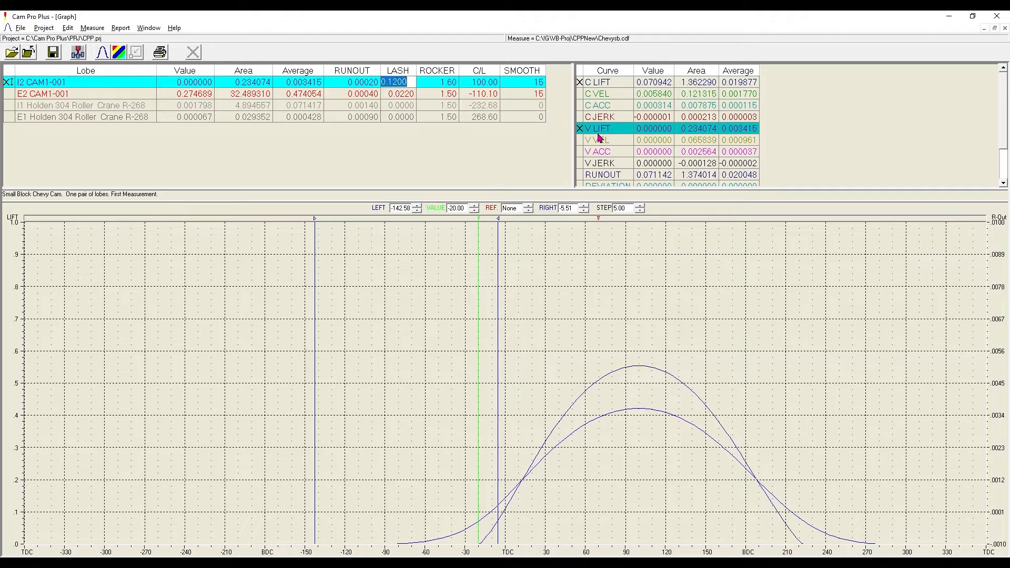
type(".02")
key("Tab")
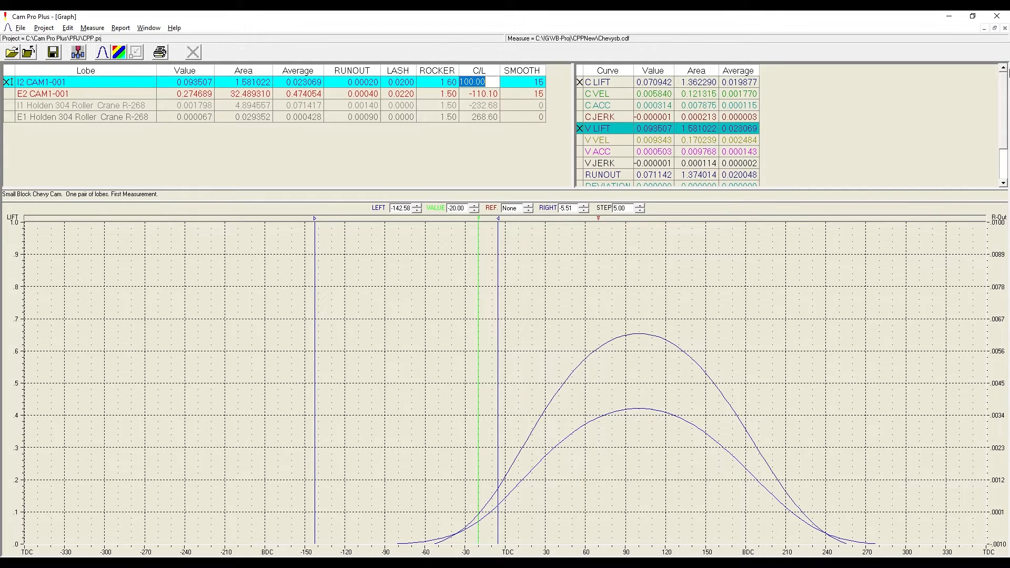
type("105")
key("Tab")
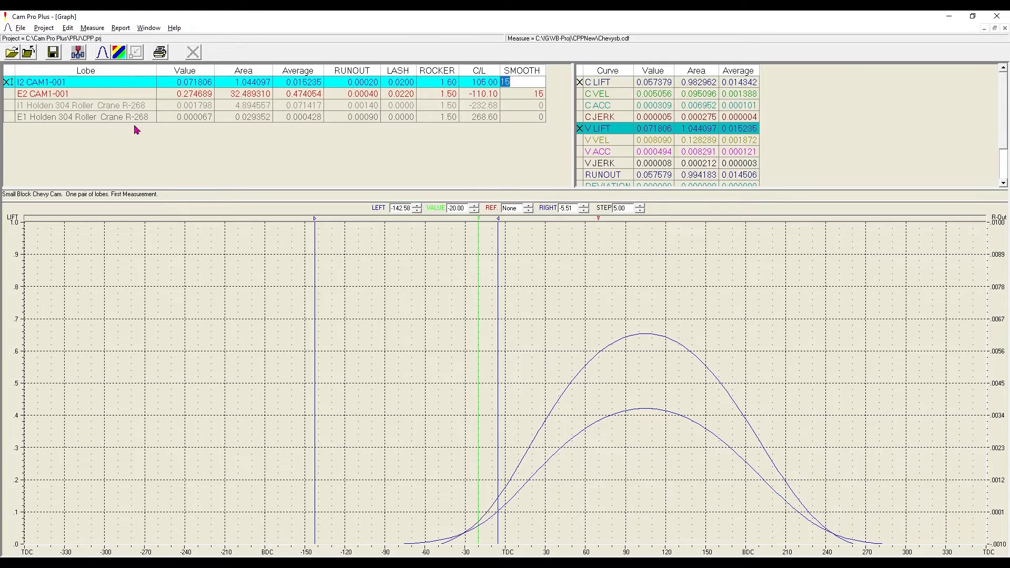
Advance the lobes of this cylinder only by 10 crank degrees with Advance / Retard.
left_click(68, 28)
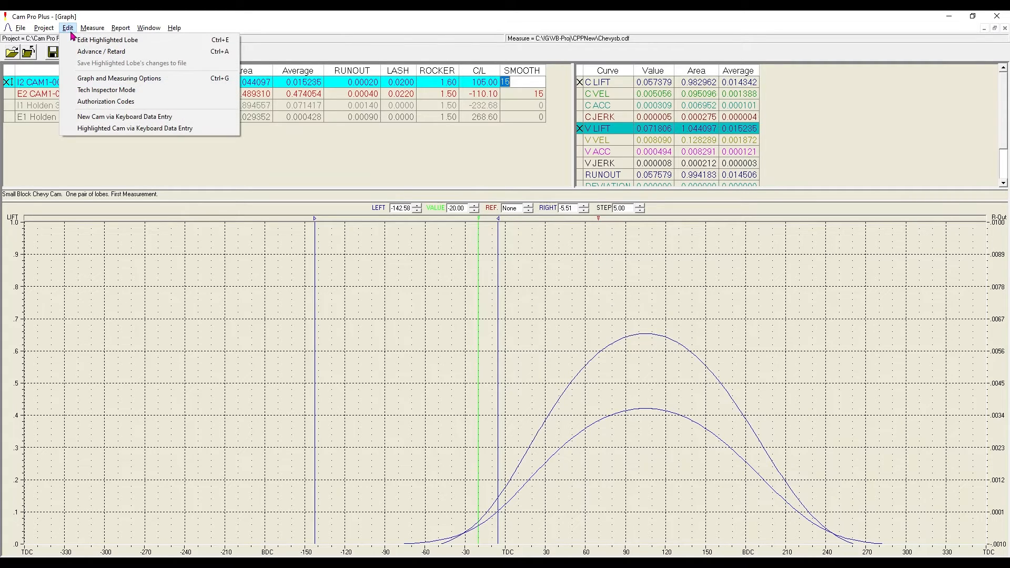
left_click(82, 51)
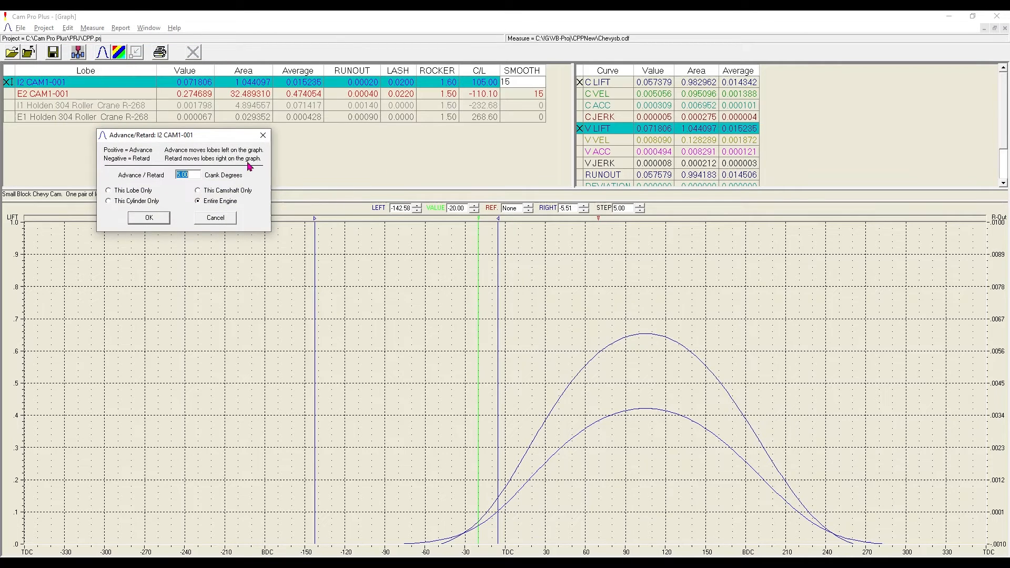
left_click(122, 191)
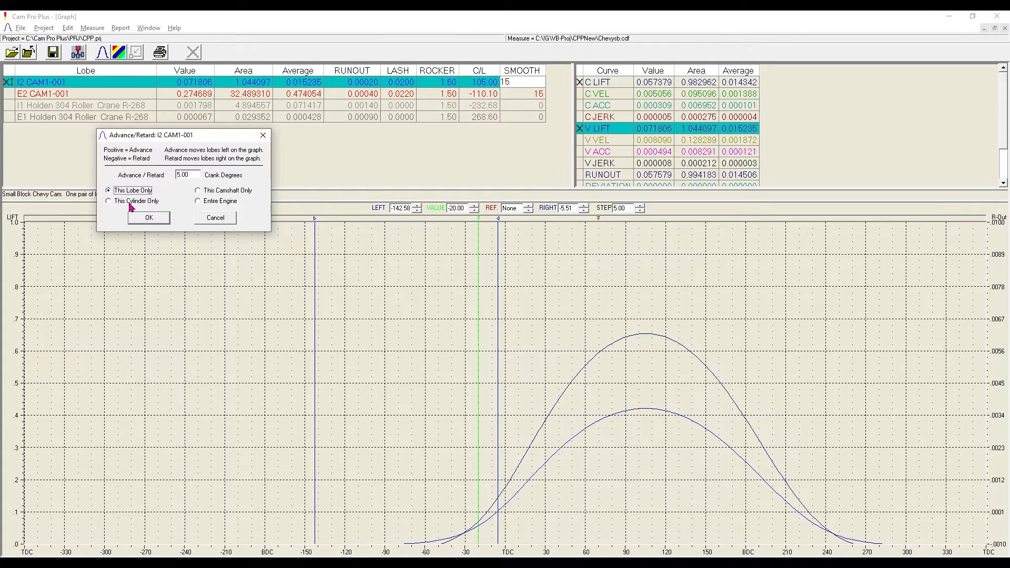
left_click(130, 201)
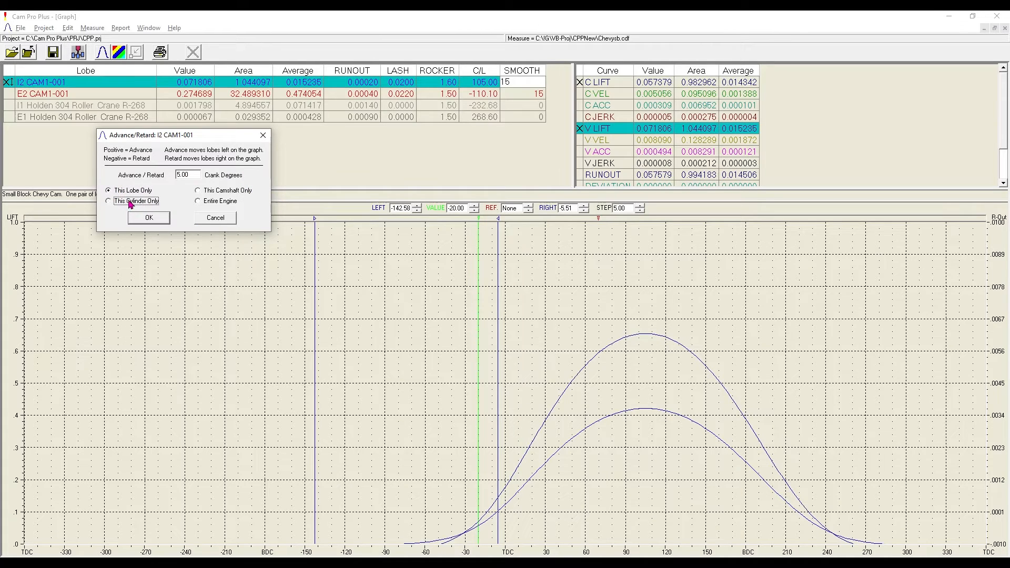
left_click(227, 192)
left_click(224, 203)
left_click(129, 202)
double_click(192, 176)
type("10")
left_click(149, 219)
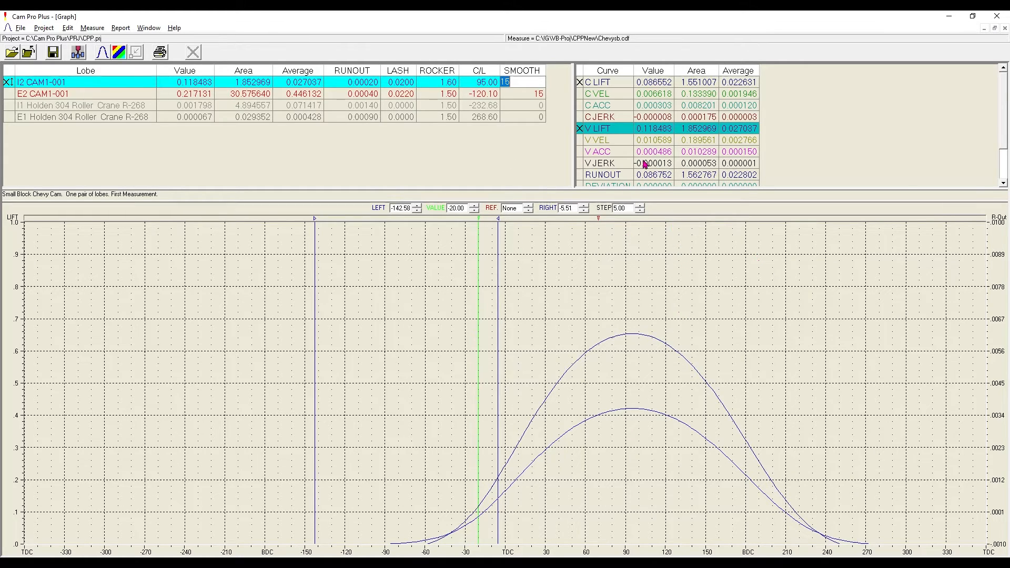
Hide the V LIFT curve and show the C JERK and C ACC curves.
left_click(604, 130)
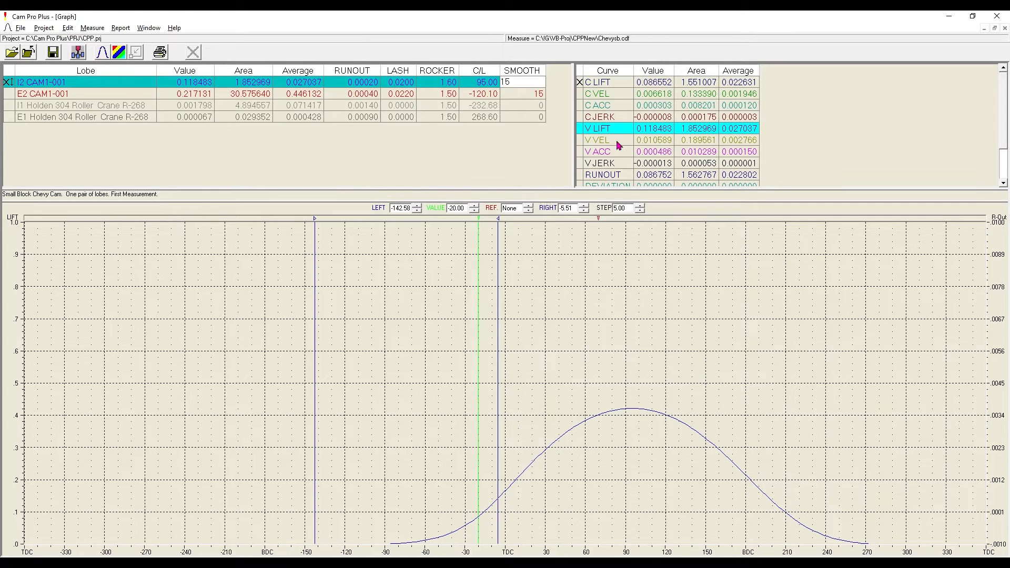
left_click(604, 115)
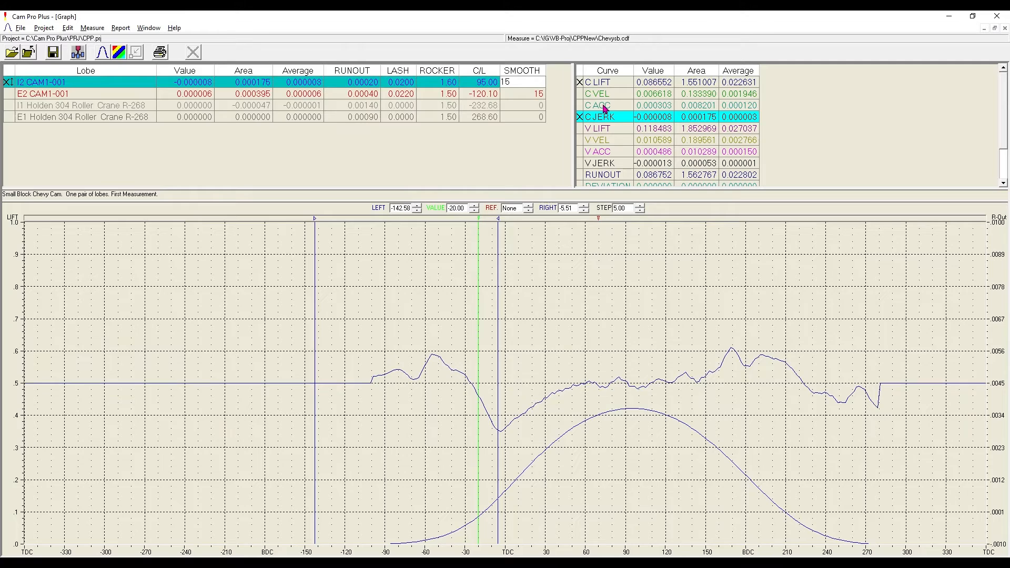
left_click(605, 107)
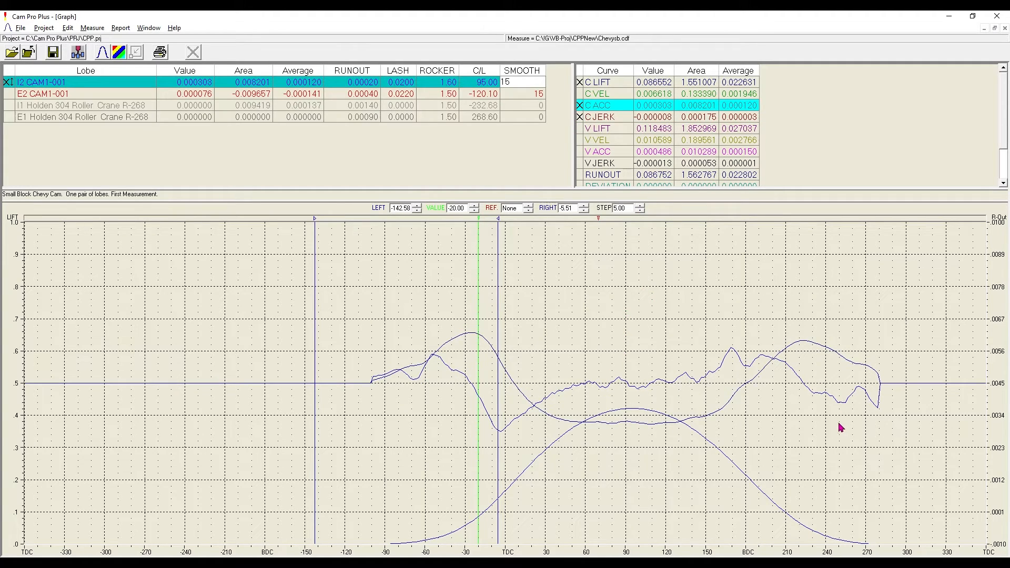
Set the smoothing of lobe I2 CAM1-001 to 0.
double_click(520, 82)
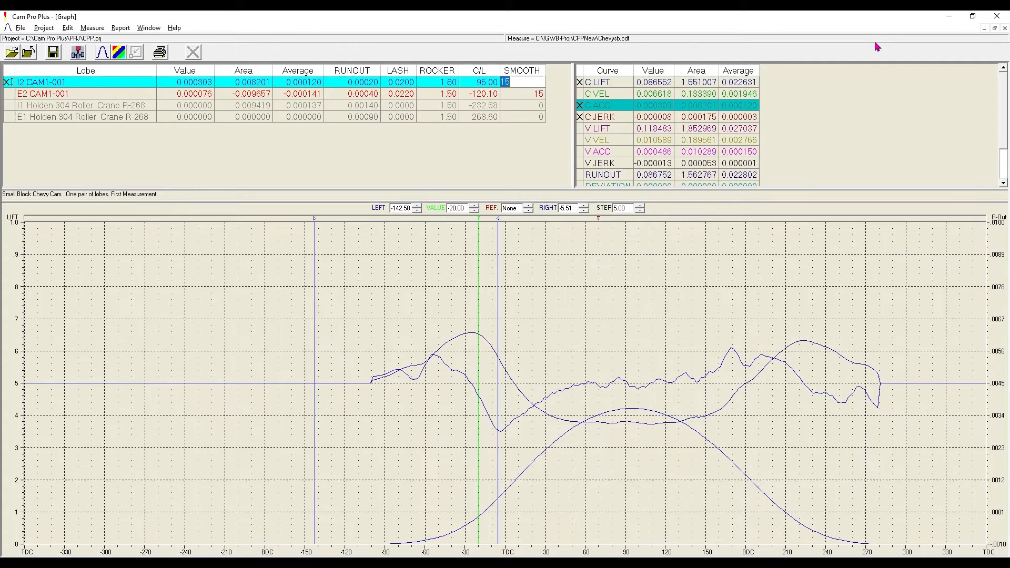
type("0")
key("Return")
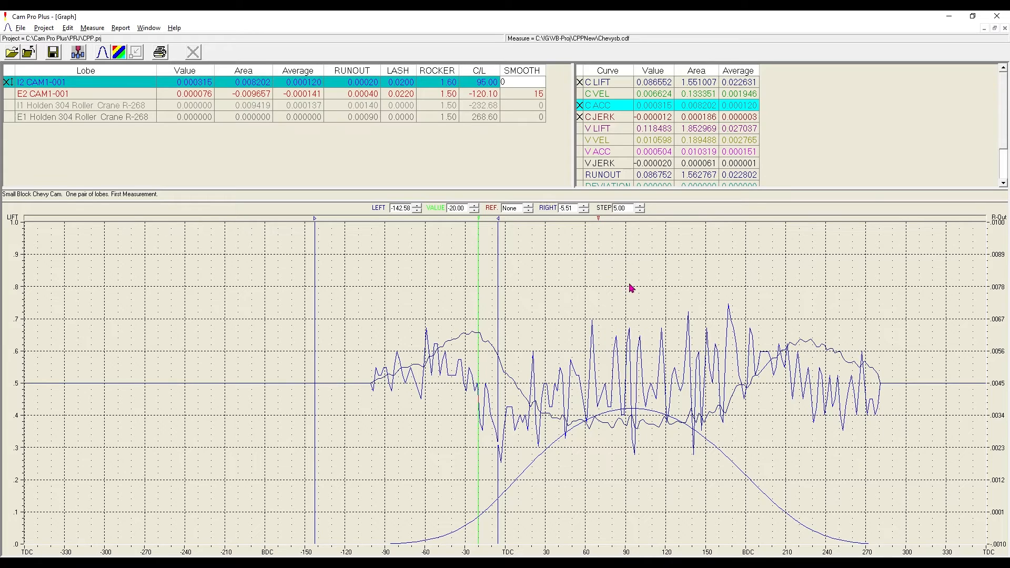
Raise the smoothing of lobe I2 CAM1-001 in stages to 5, 10 and 15.
left_click(514, 81)
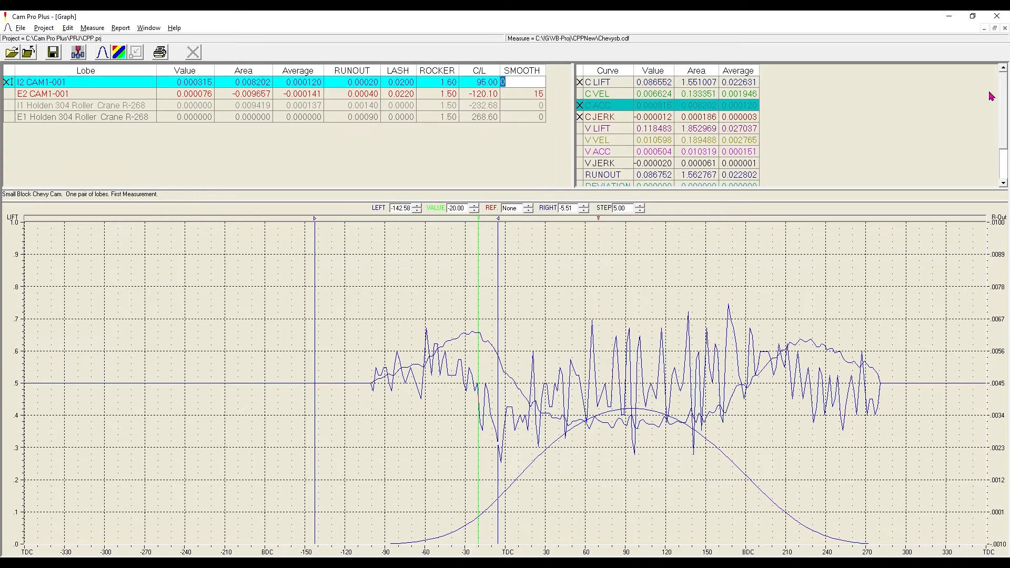
type("5")
left_click(991, 97)
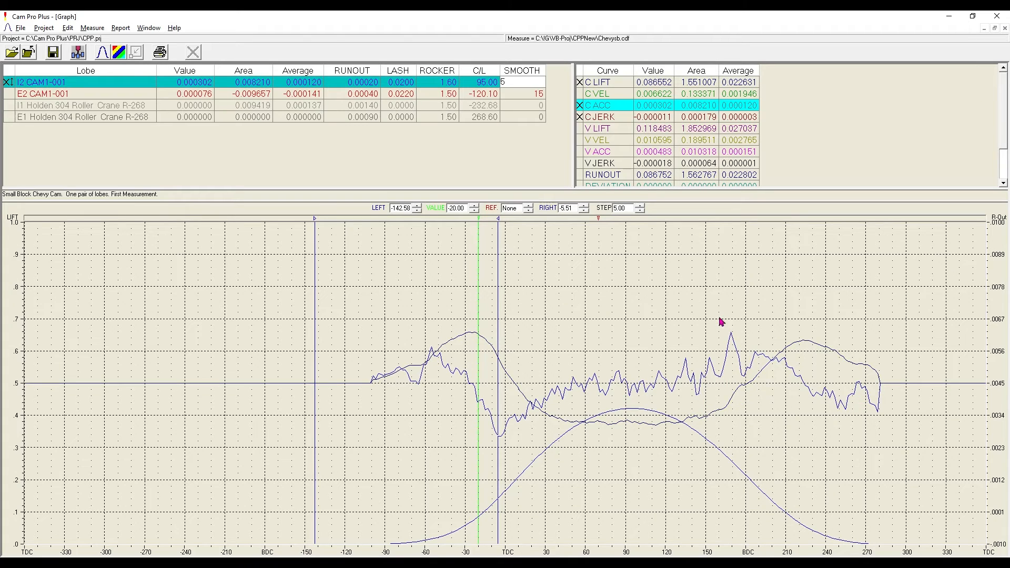
left_click(520, 82)
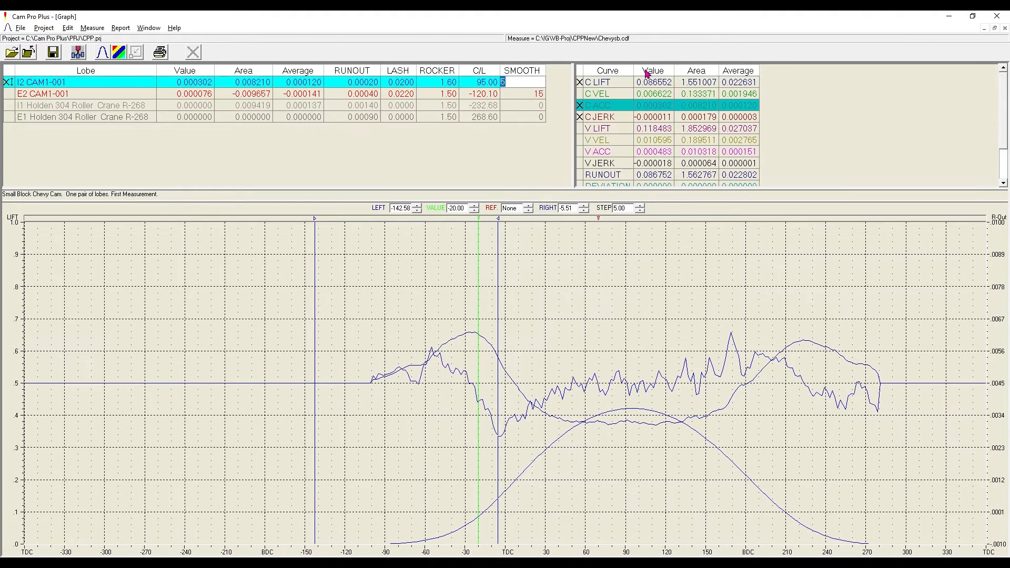
type("10")
key("Return")
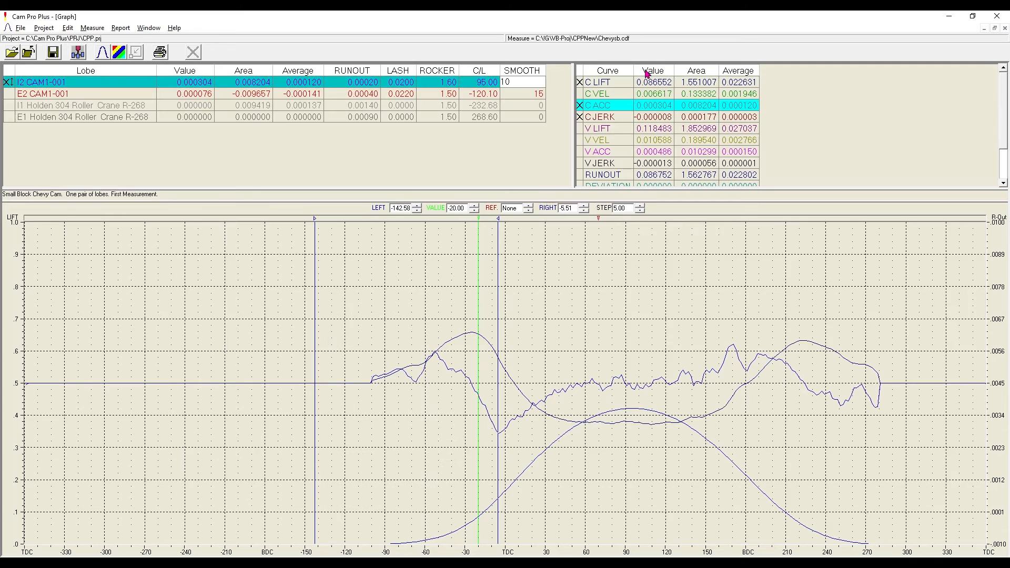
left_click(528, 82)
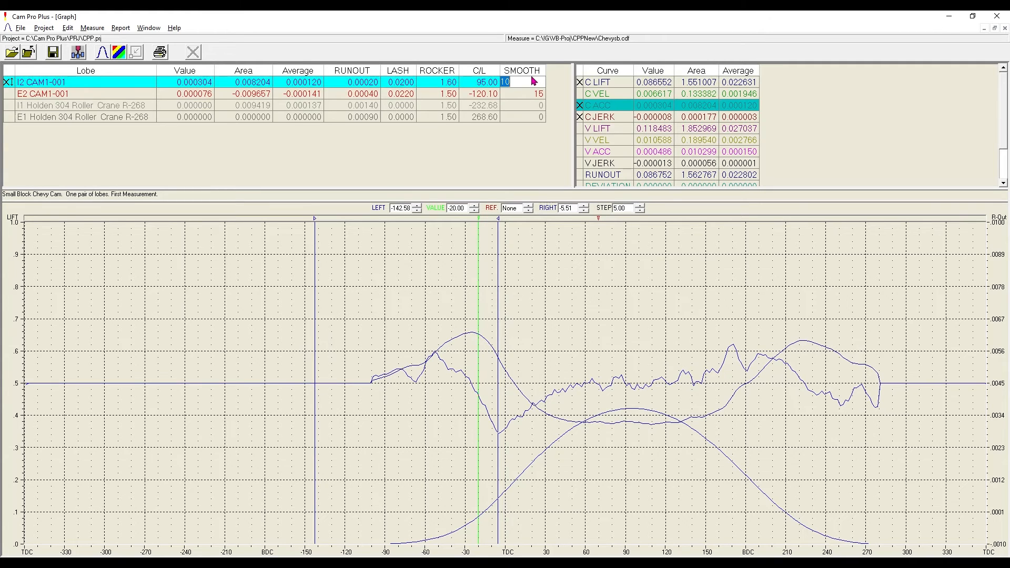
type("15")
key("Return")
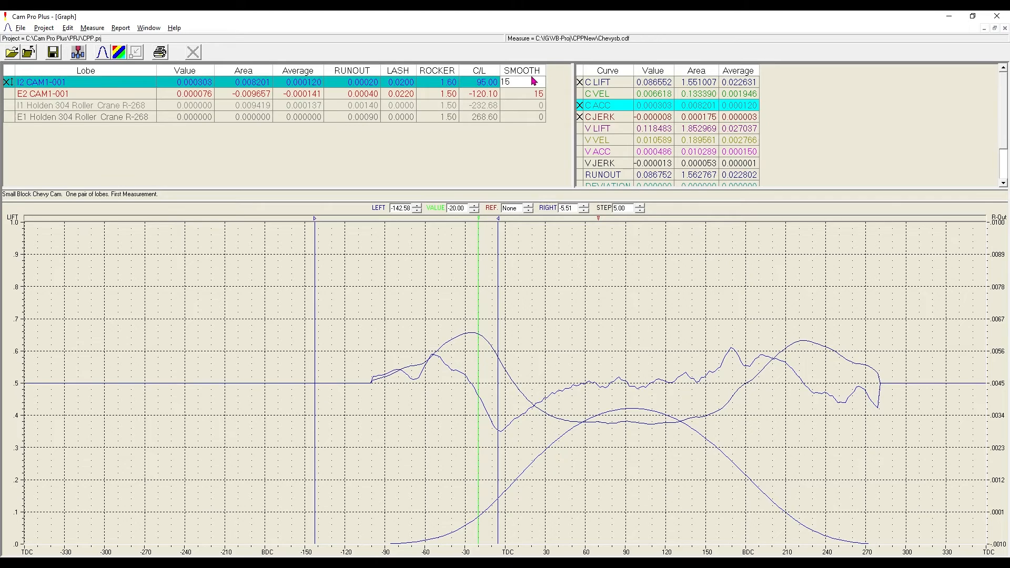
Try a smoothing of 200 on lobe I2 CAM1-001 and set it back to 15.
left_click(530, 80)
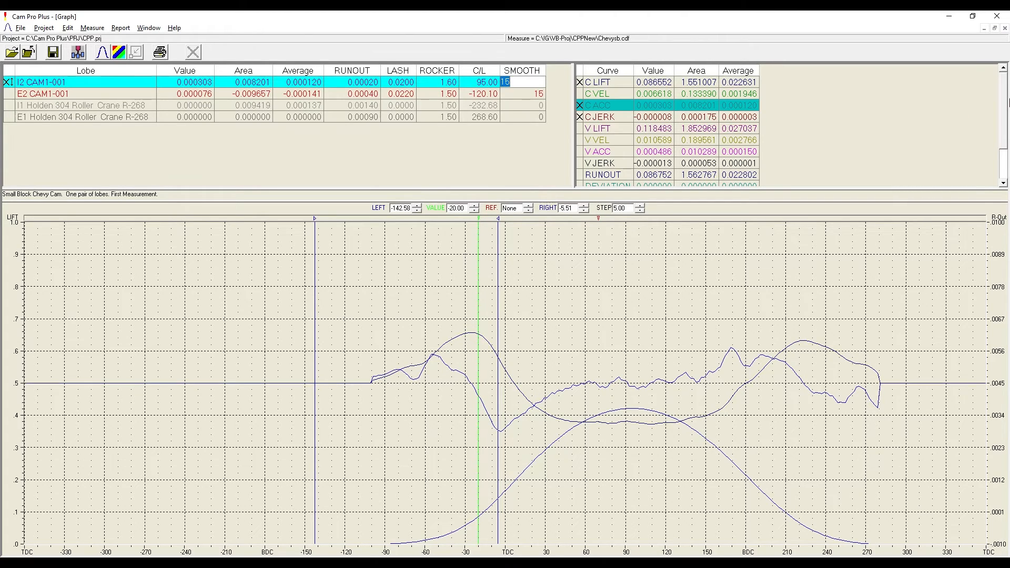
type("200")
key("Return")
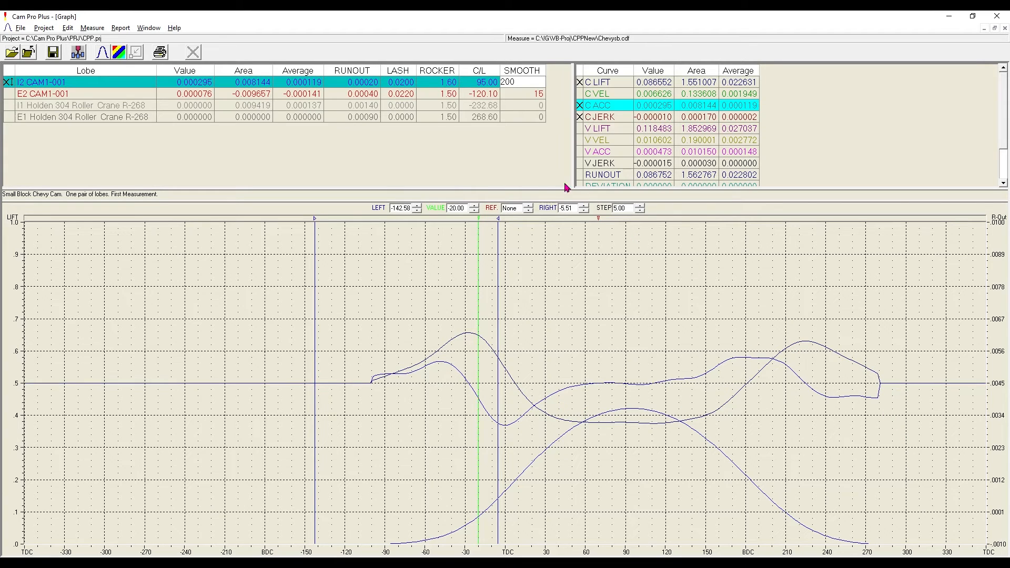
left_click(536, 83)
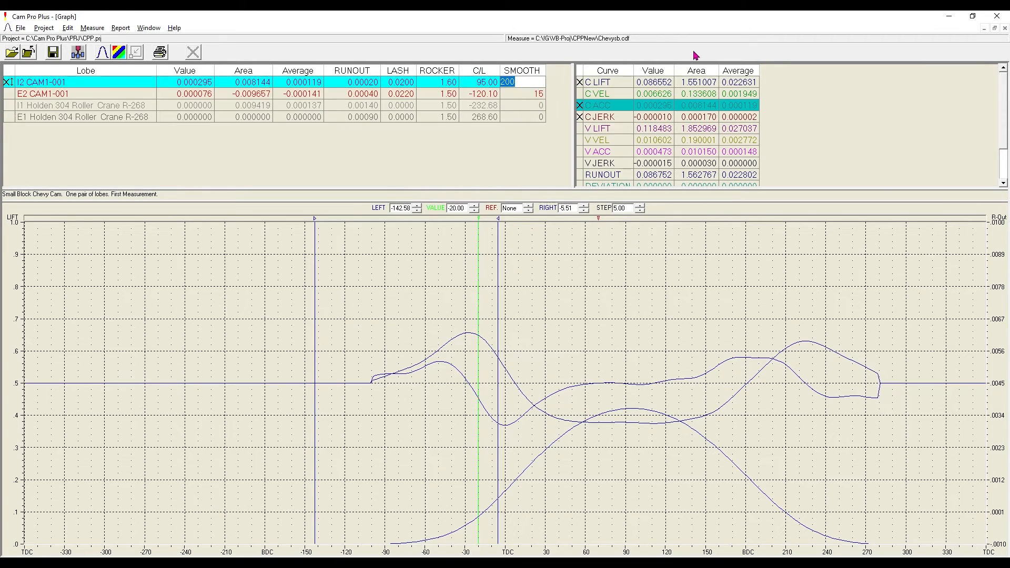
type("15")
key("Return")
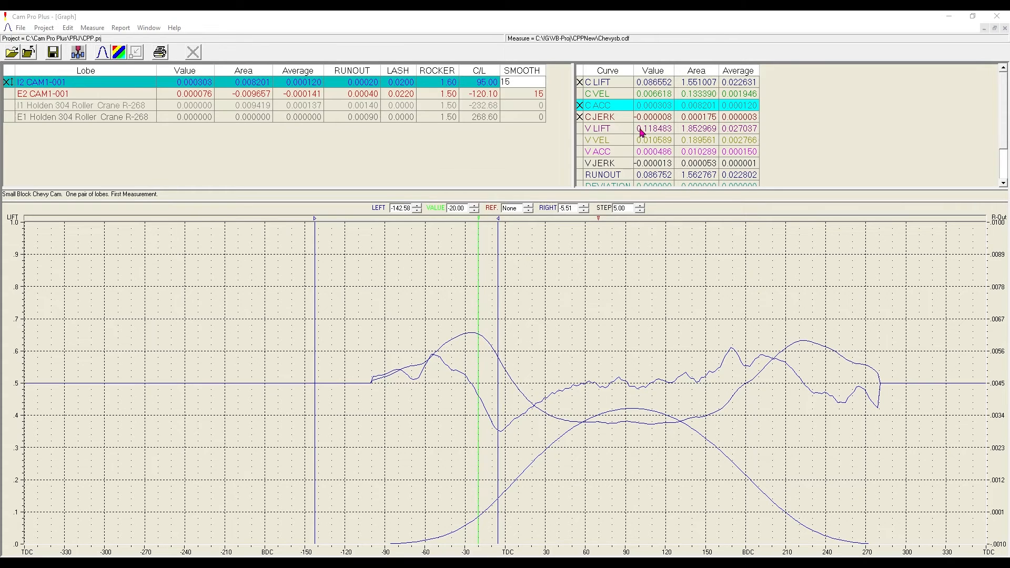
Hide the C JERK and C ACC curves on the graph.
left_click(591, 118)
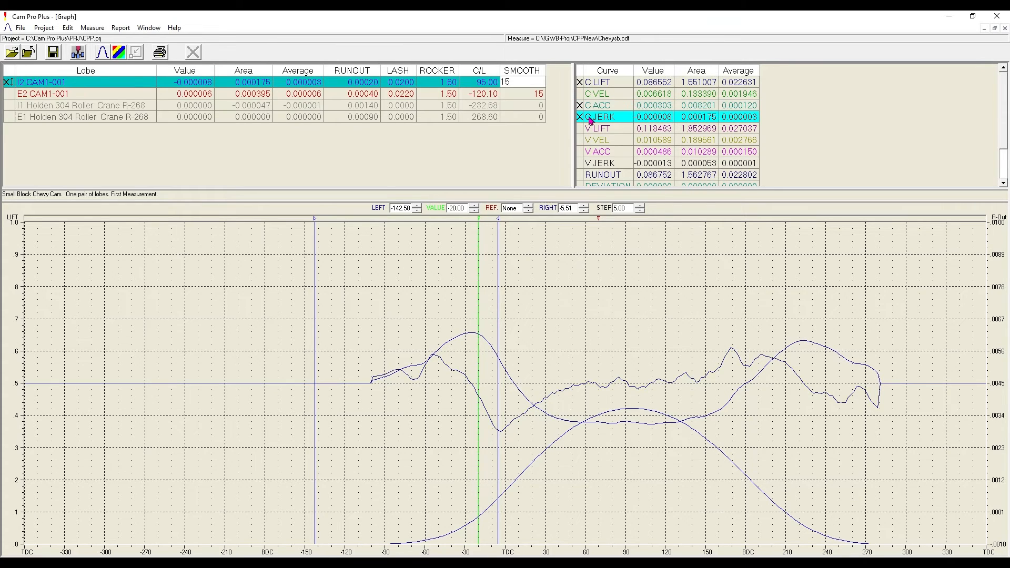
left_click(590, 119)
left_click(595, 107)
left_click(595, 108)
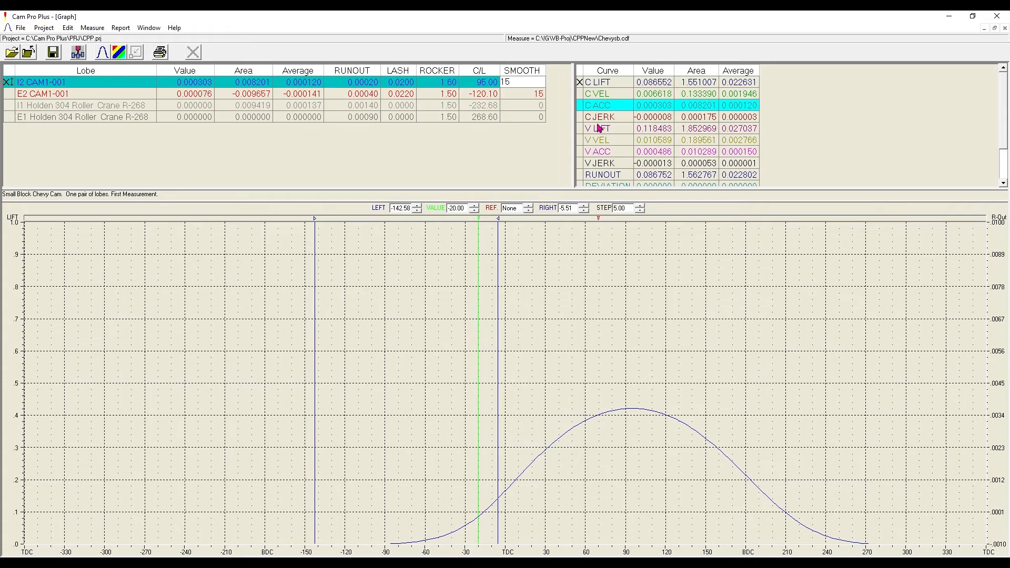
Show the RUNOUT curve and hide the C LIFT curve.
left_click(603, 178)
left_click(603, 179)
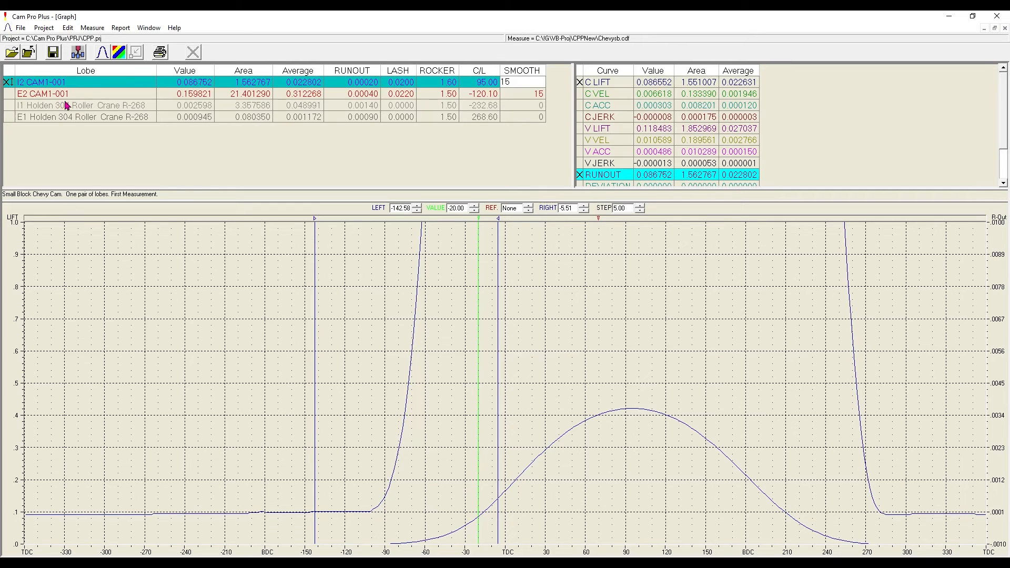
left_click(603, 84)
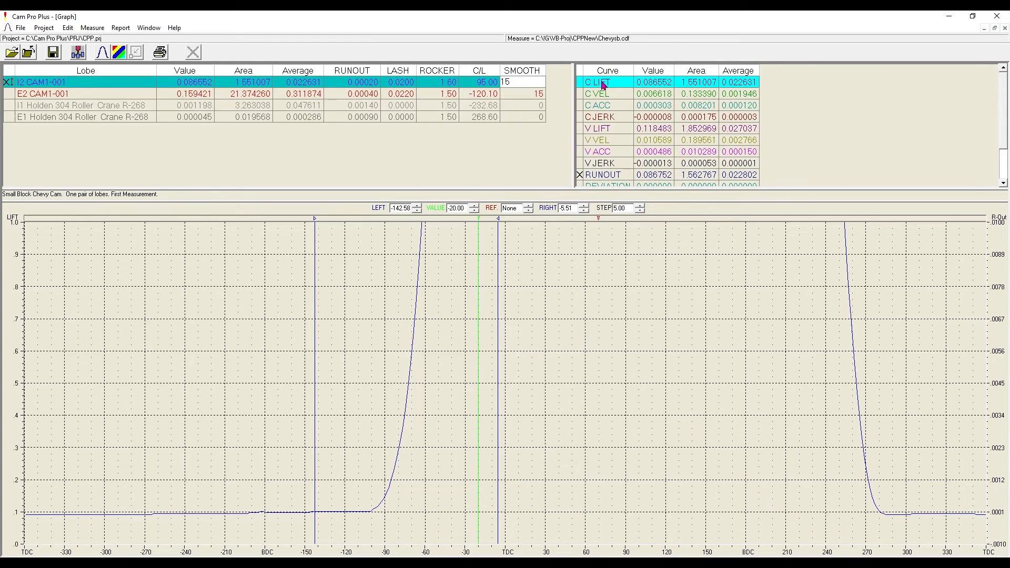
Add lobe E2 CAM1-001 and the I1 and E1 Holden 304 Roller Crane R-268 lobes to the graph.
left_click(12, 95)
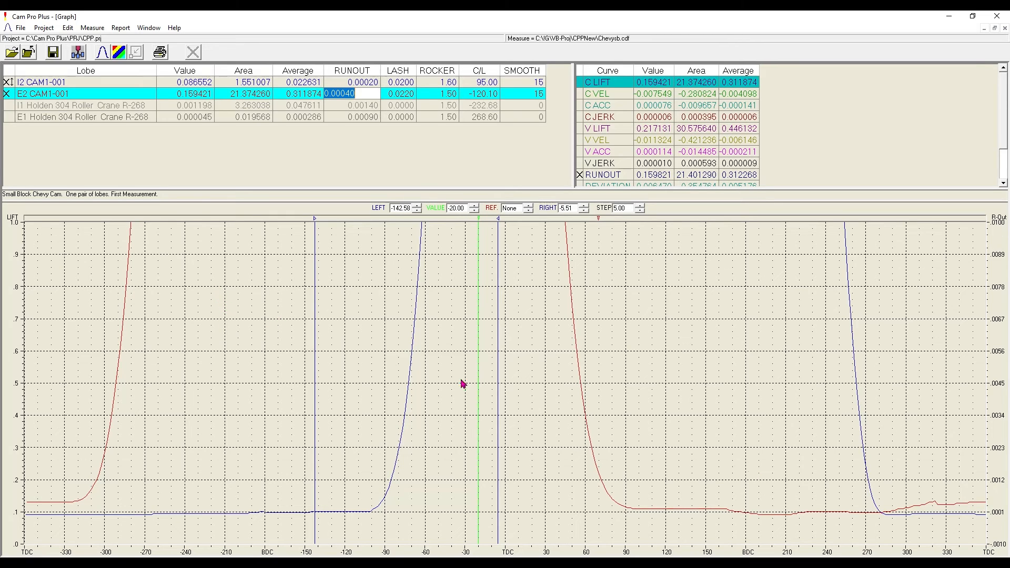
left_click(40, 109)
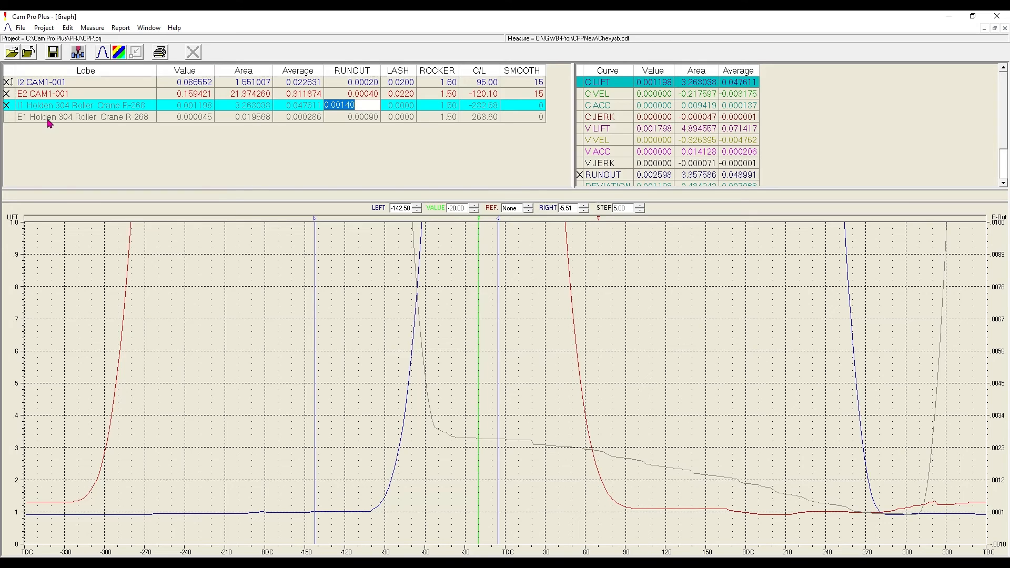
left_click(48, 118)
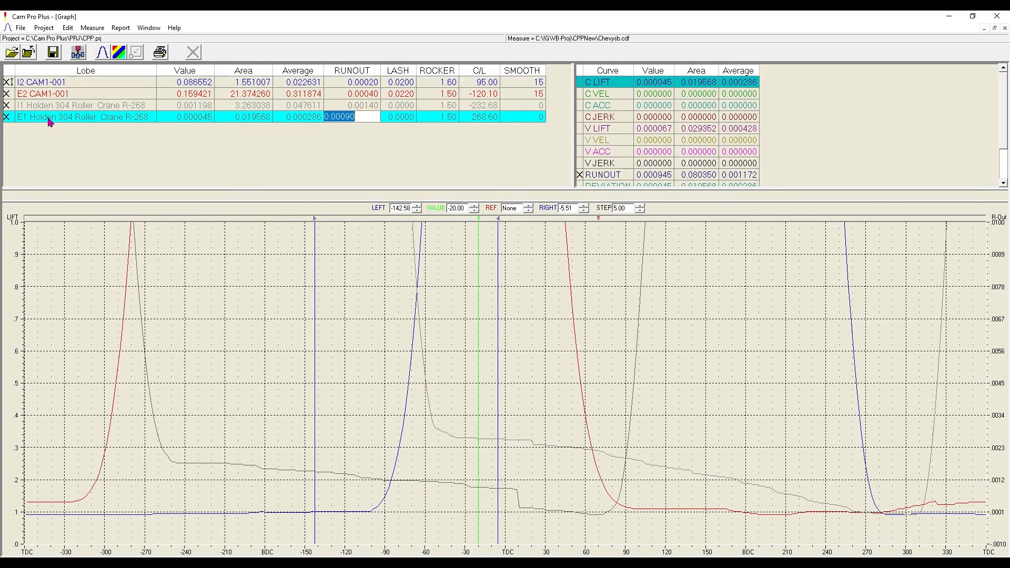